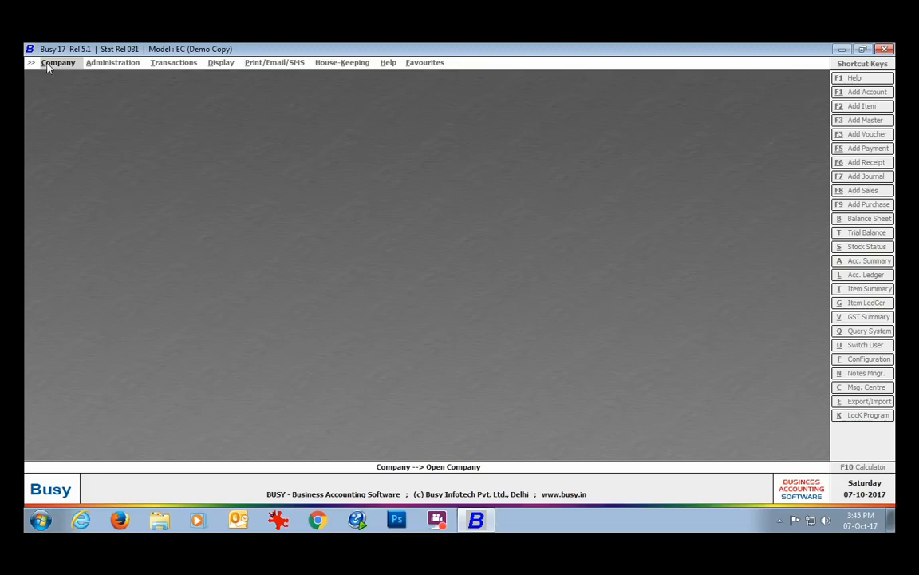
# Step: Open SoftLock Registration from Company > License Management
pyautogui.click(50, 64)
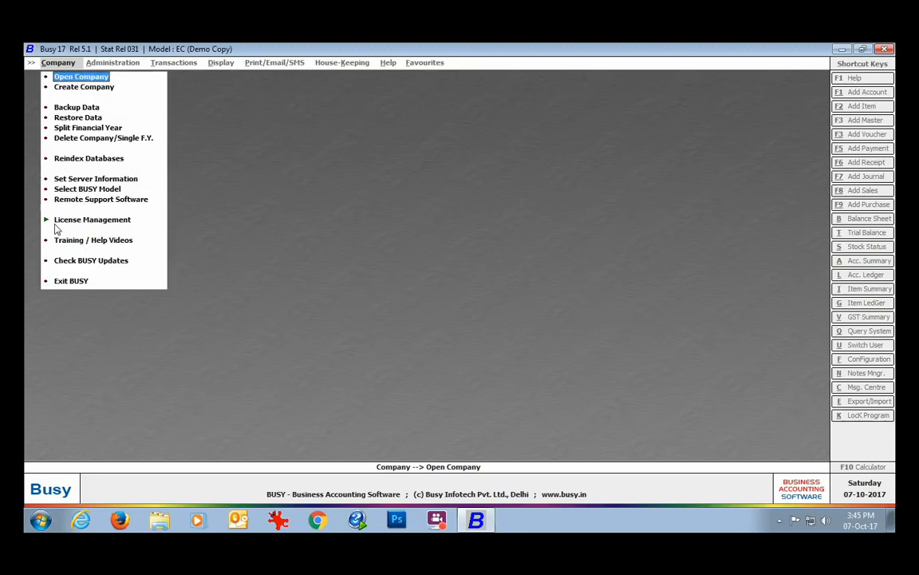
pyautogui.click(121, 220)
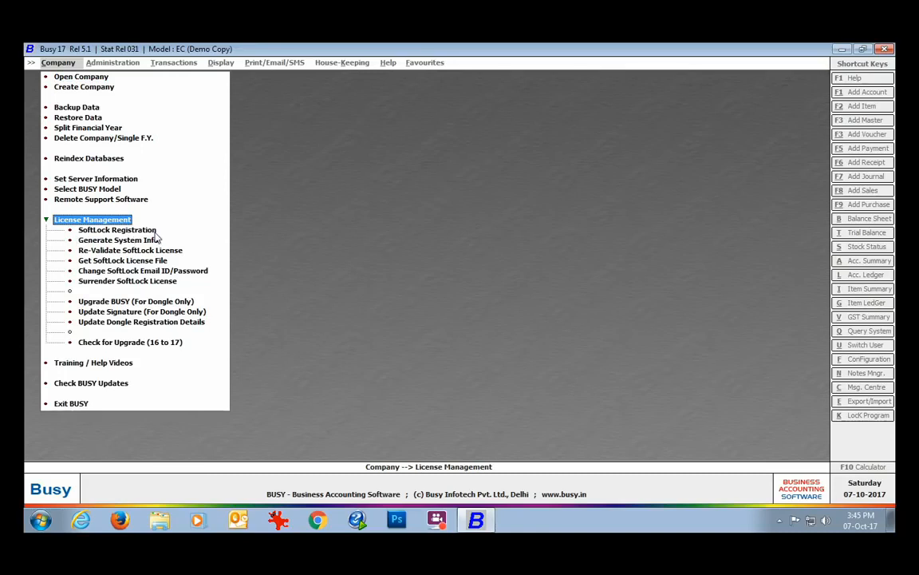
pyautogui.press('Down')
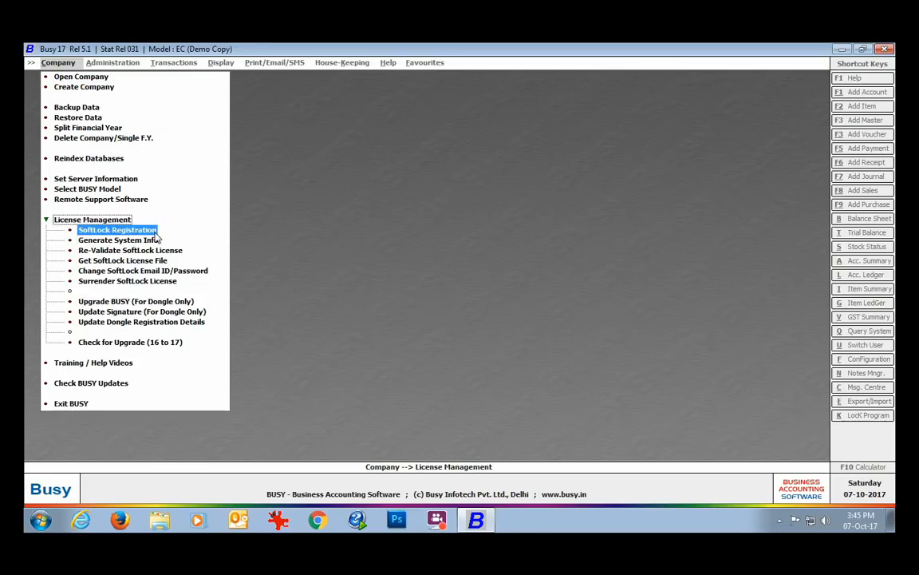
pyautogui.click(154, 229)
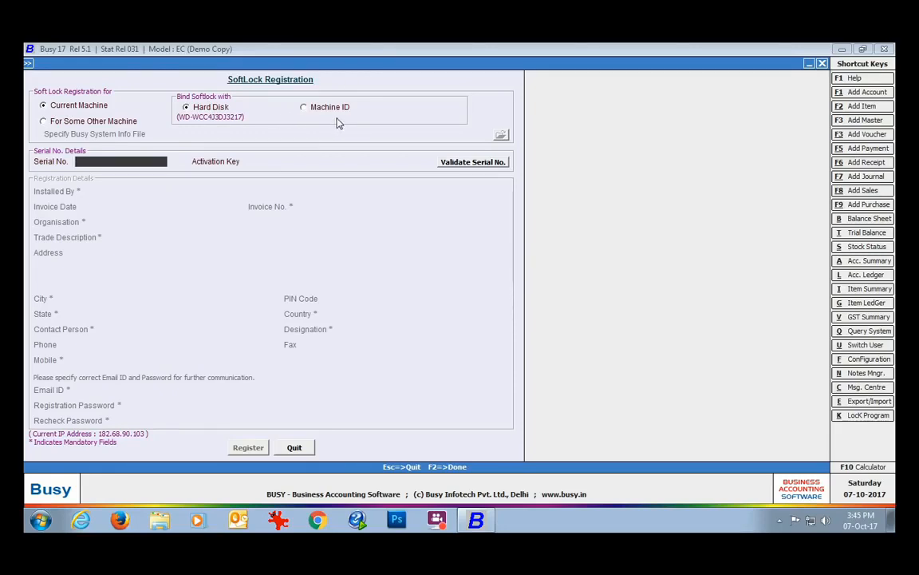
# Step: Bind the SoftLock to Machine ID and enter the product serial number
pyautogui.click(304, 108)
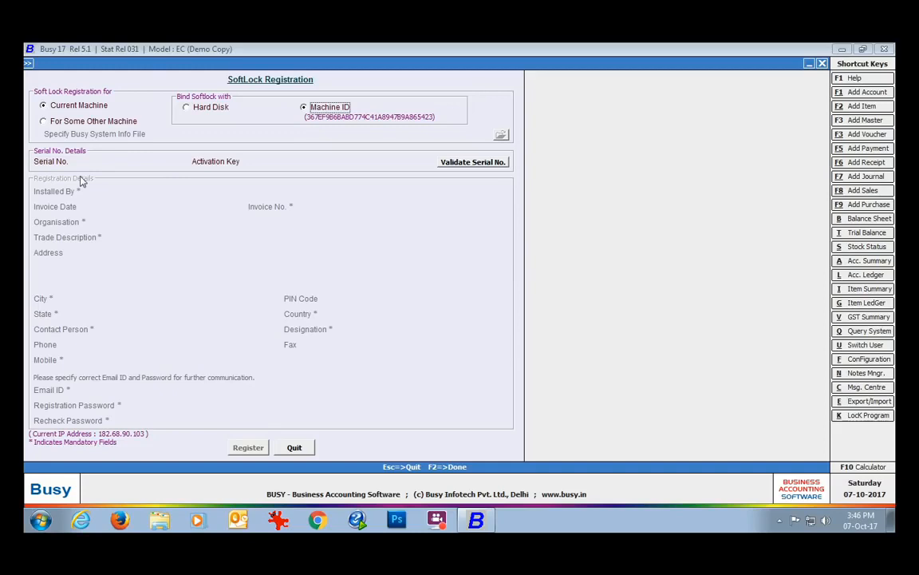
pyautogui.click(114, 161)
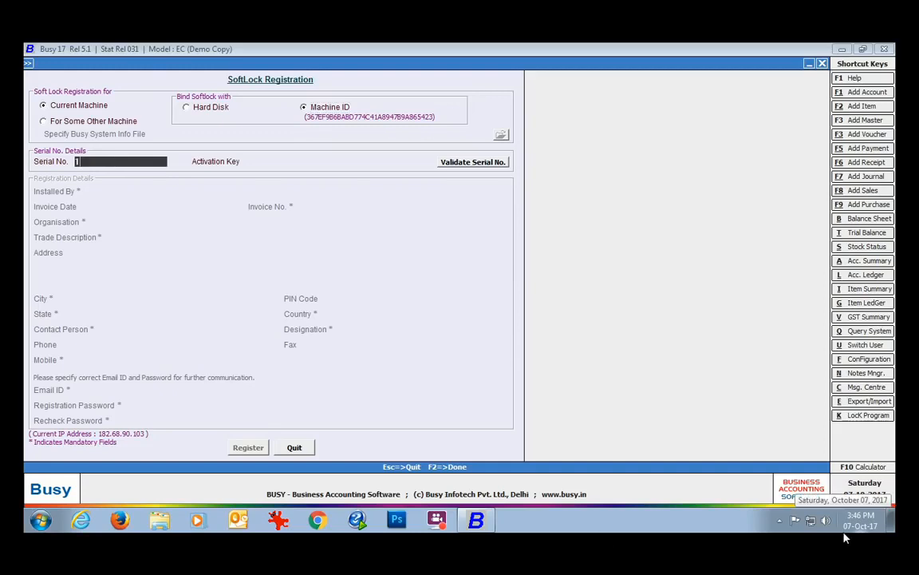
pyautogui.press('Return')
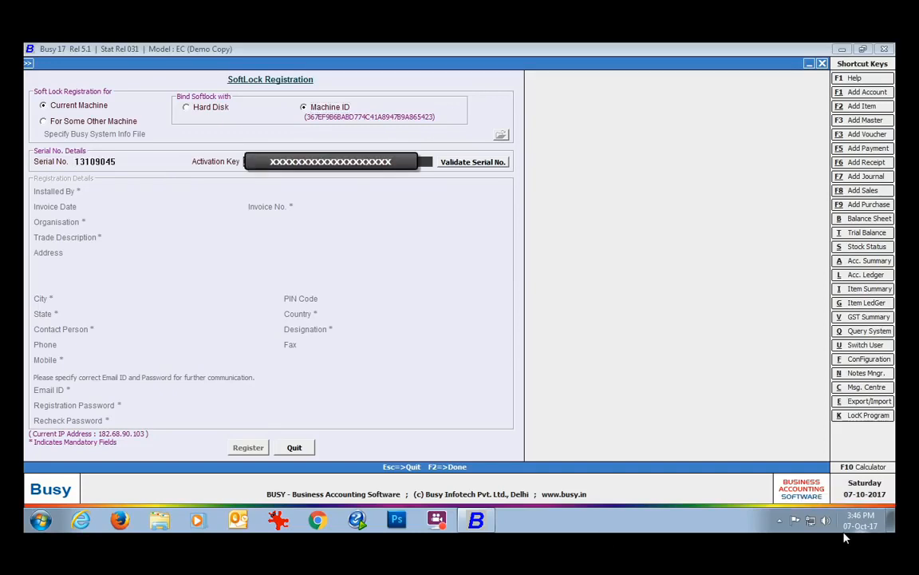
# Step: Validate the serial, then enter installer BUSY Infotech Pvt. Ltd., invoice 001, organisation Mittal Traders, trade Trading
pyautogui.click(473, 163)
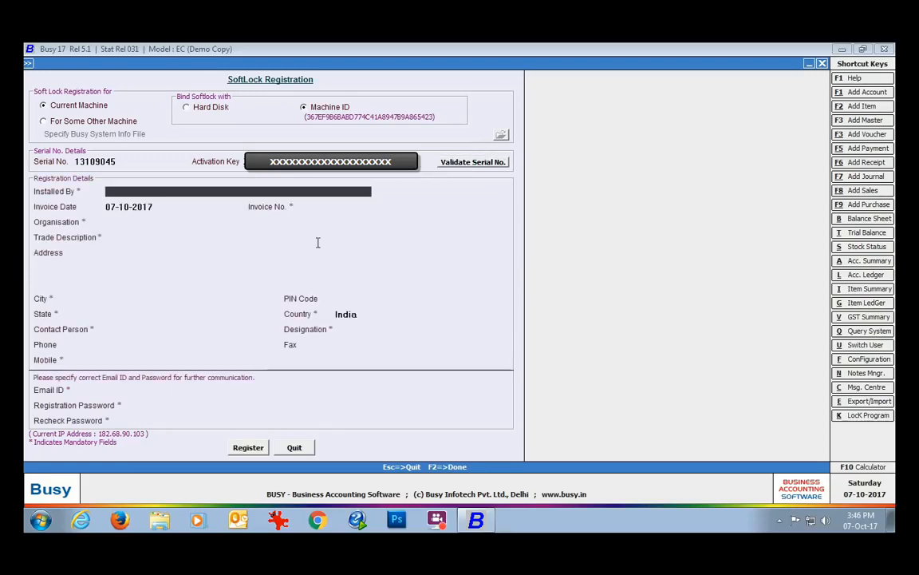
pyautogui.write('BUSY In')
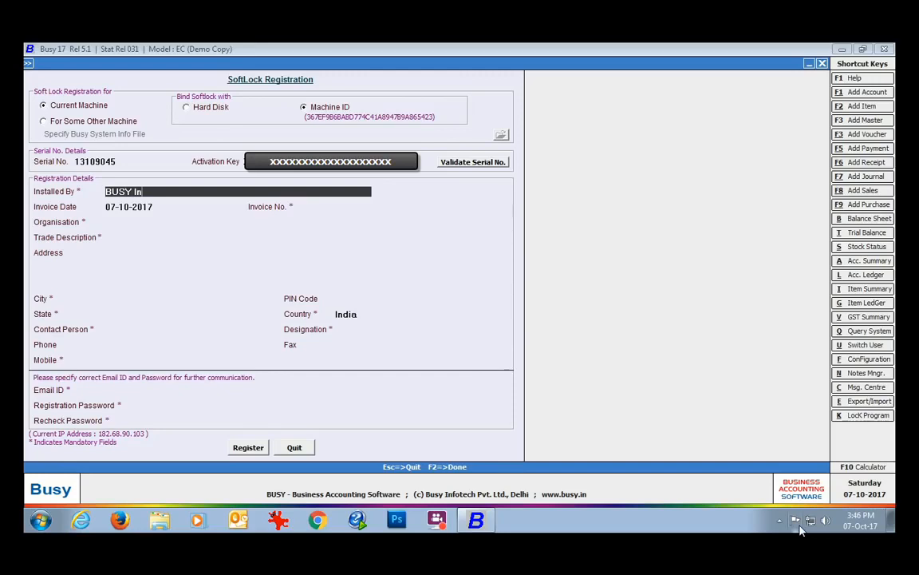
pyautogui.write('fotech Pvt. Ltd.')
pyautogui.press('Return')
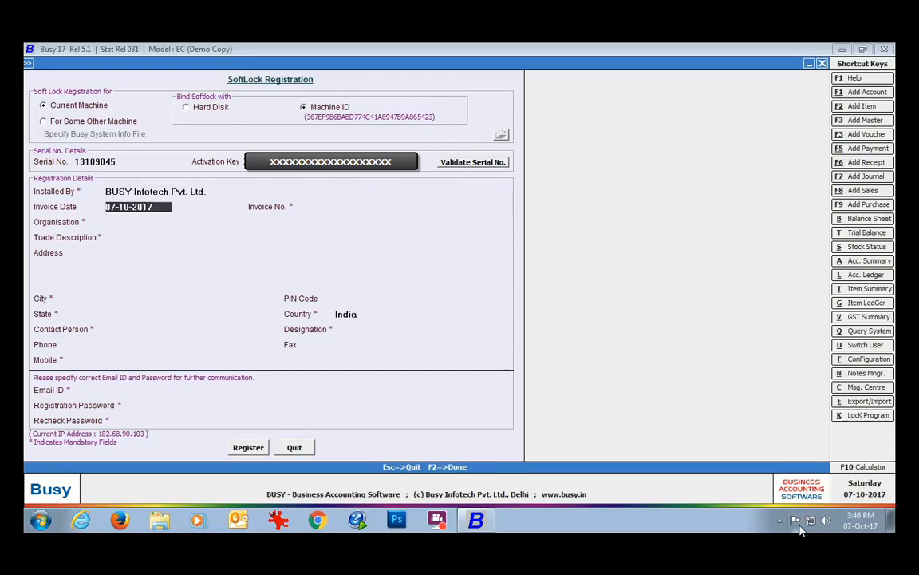
pyautogui.press('Return')
pyautogui.write('001')
pyautogui.press('Return')
pyautogui.write('Mittal Traders')
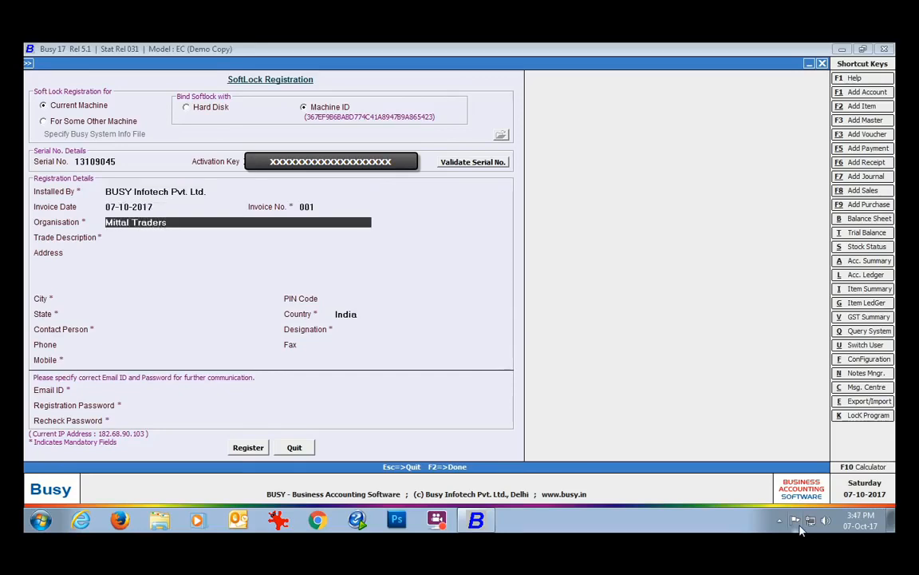
pyautogui.press('Return')
pyautogui.write('Trading')
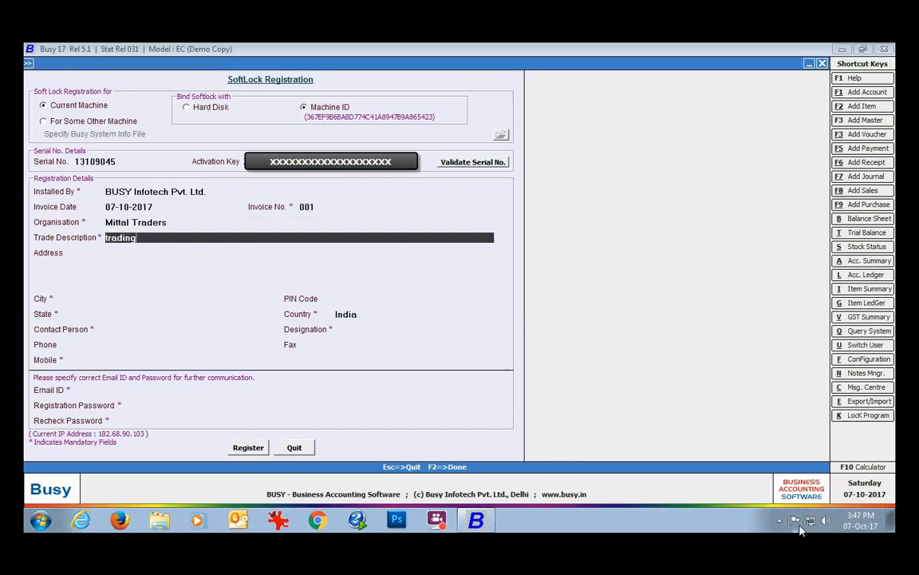
pyautogui.press('Return')
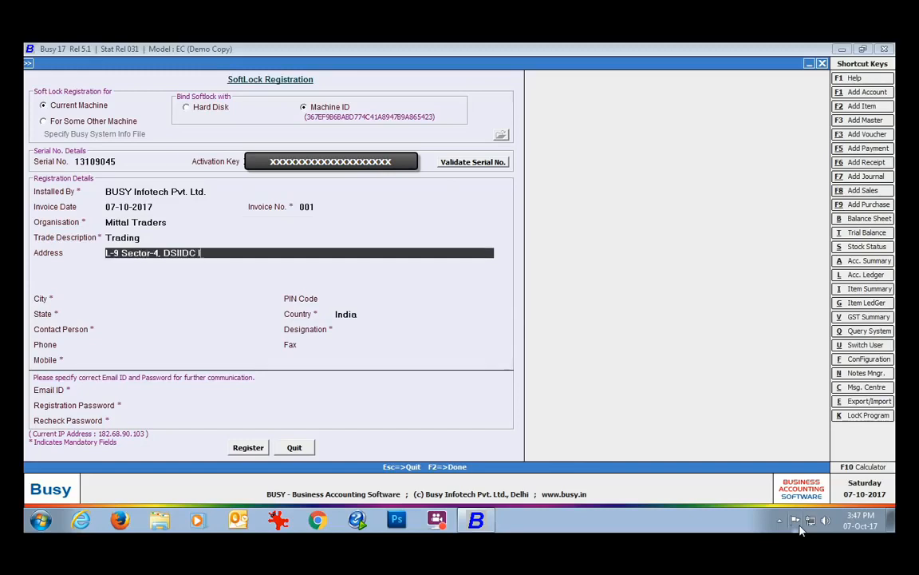
# Step: Fill in the organisation's two address lines, city, PIN code and state, keeping India as country
pyautogui.press('Return')
pyautogui.write('Bawana')
pyautogui.press('Return')
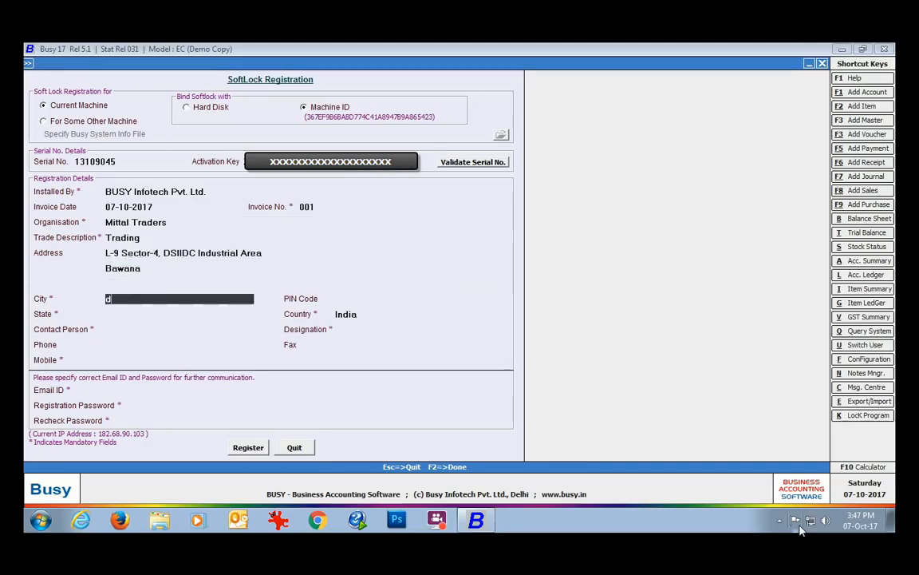
pyautogui.write('Delhi')
pyautogui.press('Return')
pyautogui.write('110039')
pyautogui.press('Return')
pyautogui.write('Delhi')
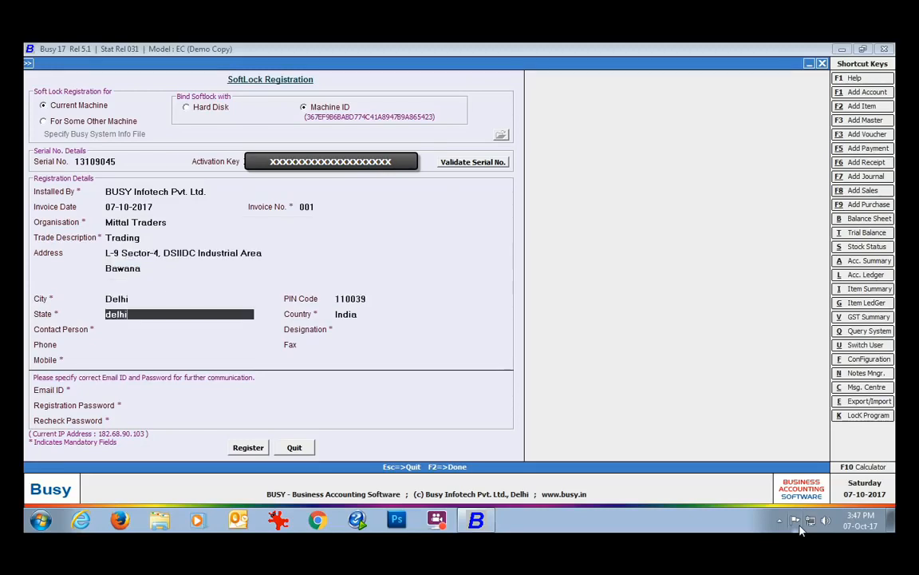
pyautogui.press('Return')
# Step: Enter the contact person's name, designation 'prop.' and two phone numbers
pyautogui.press('Return')
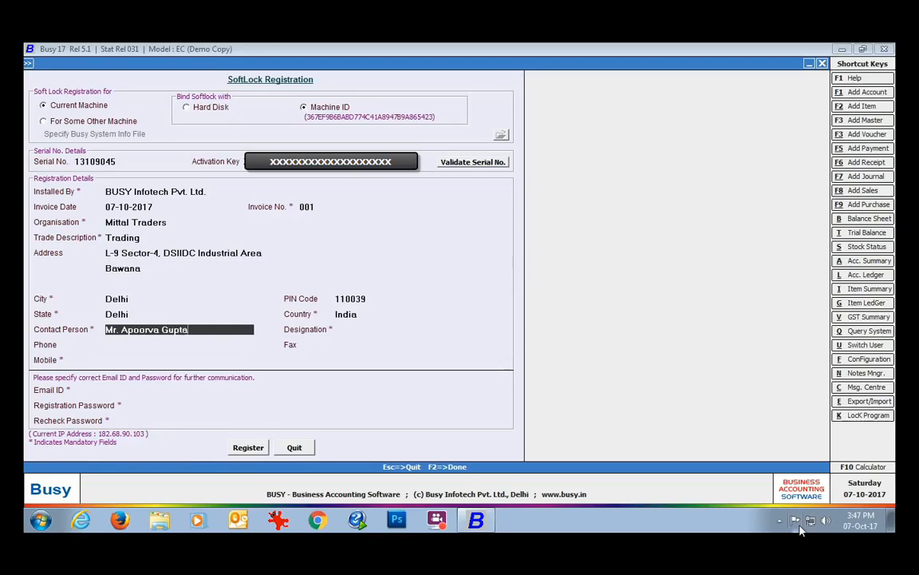
pyautogui.press('Return')
pyautogui.write('prop.')
pyautogui.press('Return')
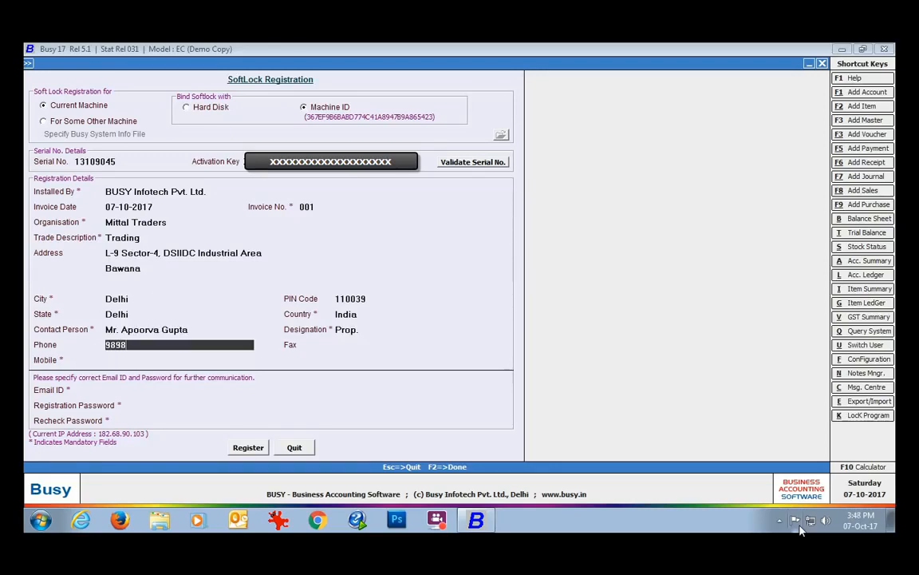
pyautogui.press('Return')
pyautogui.press('Return')
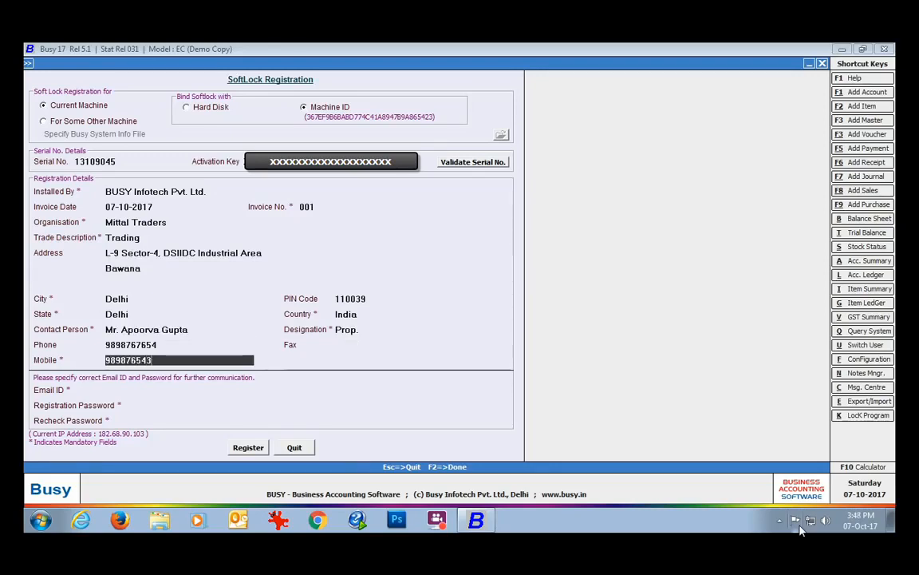
pyautogui.press('Return')
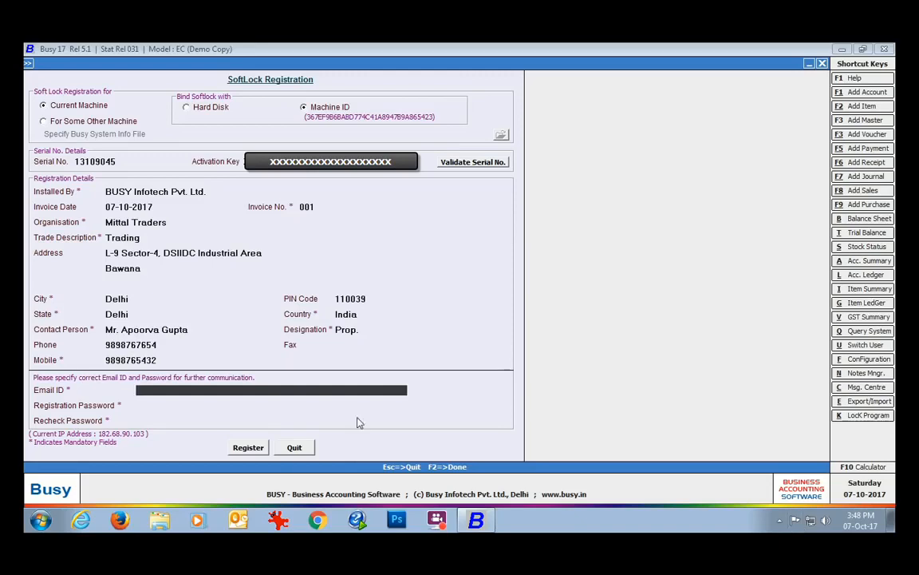
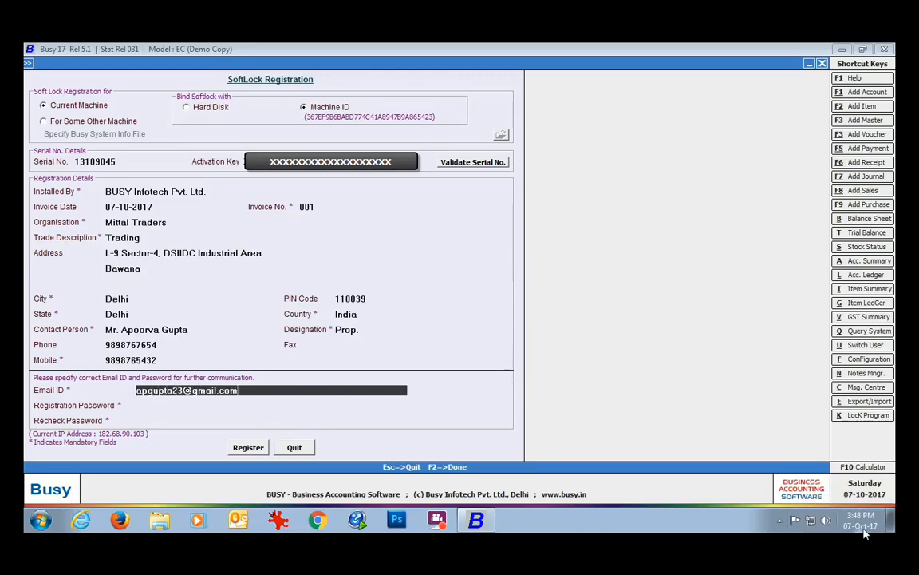
# Step: Enter the contact e-mail and registration password twice, then submit the details
pyautogui.press('Return')
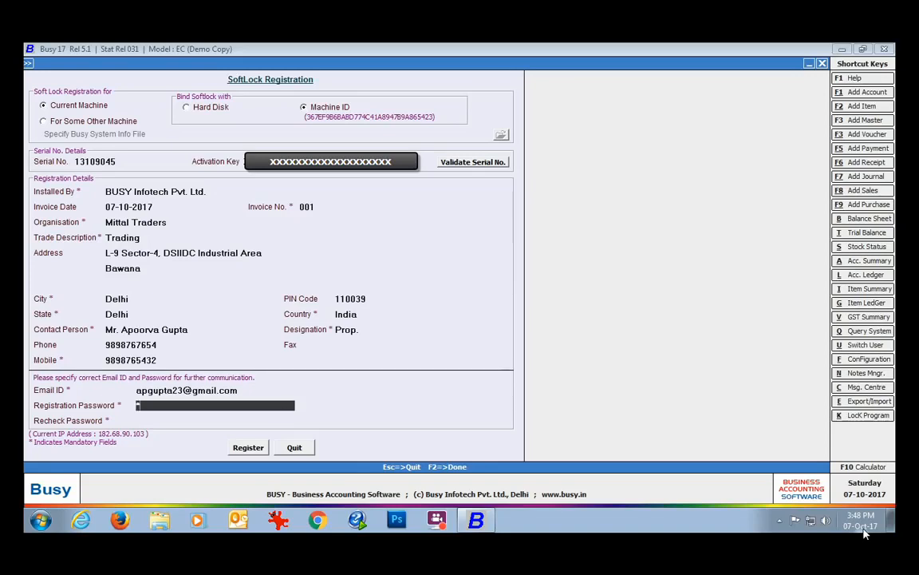
pyautogui.write('********')
pyautogui.press('Return')
pyautogui.write('*******')
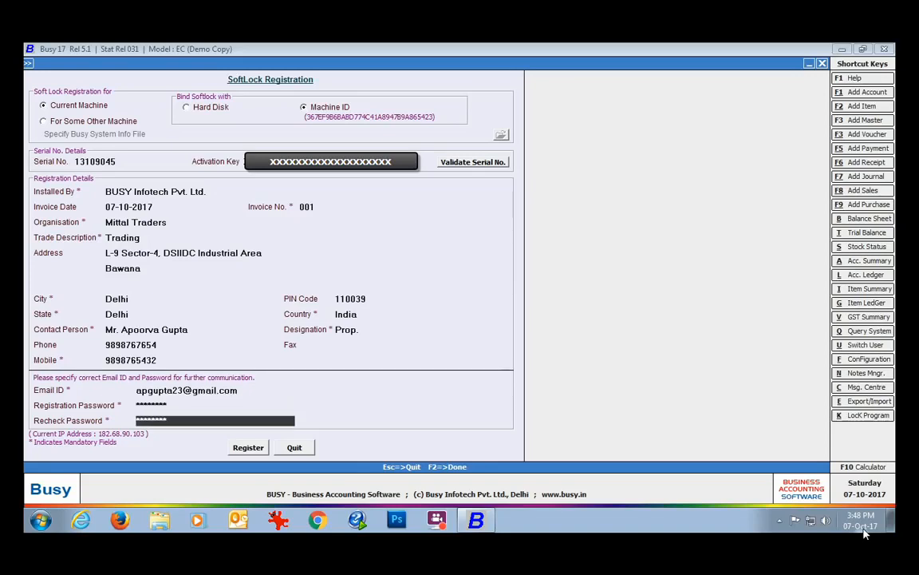
pyautogui.click(248, 448)
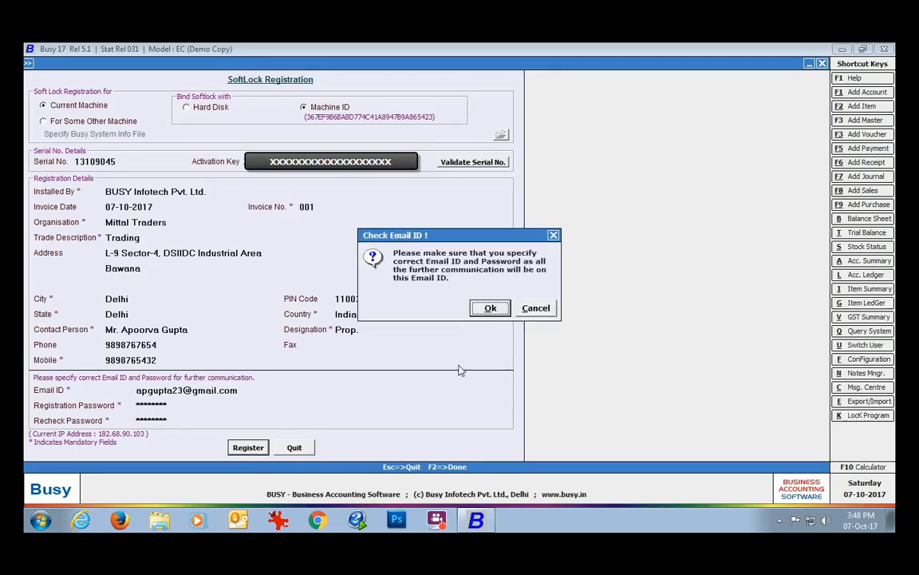
# Step: Confirm the e-mail check, proceed with registration, acknowledge Registration Successful, and switch to Gmail
pyautogui.click(483, 311)
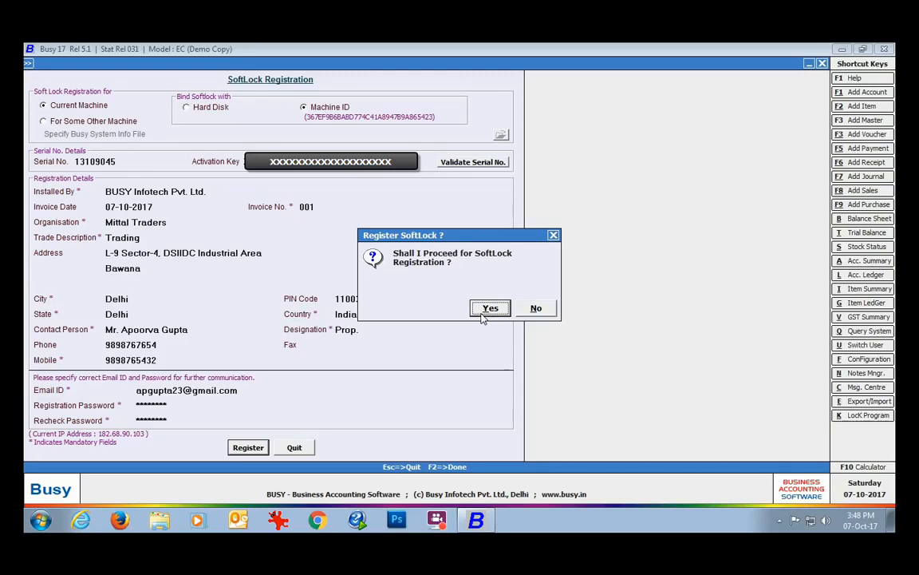
pyautogui.click(482, 317)
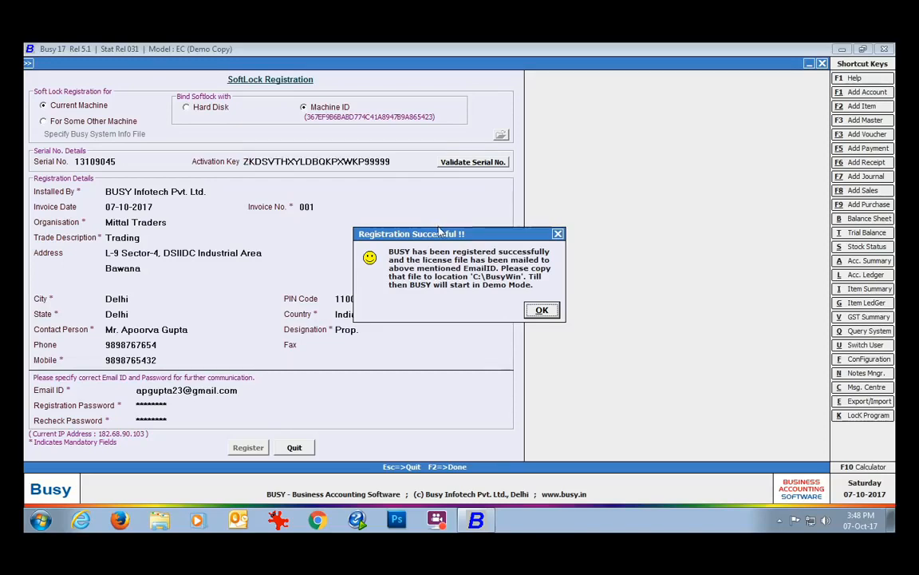
pyautogui.click(541, 310)
pyautogui.click(317, 520)
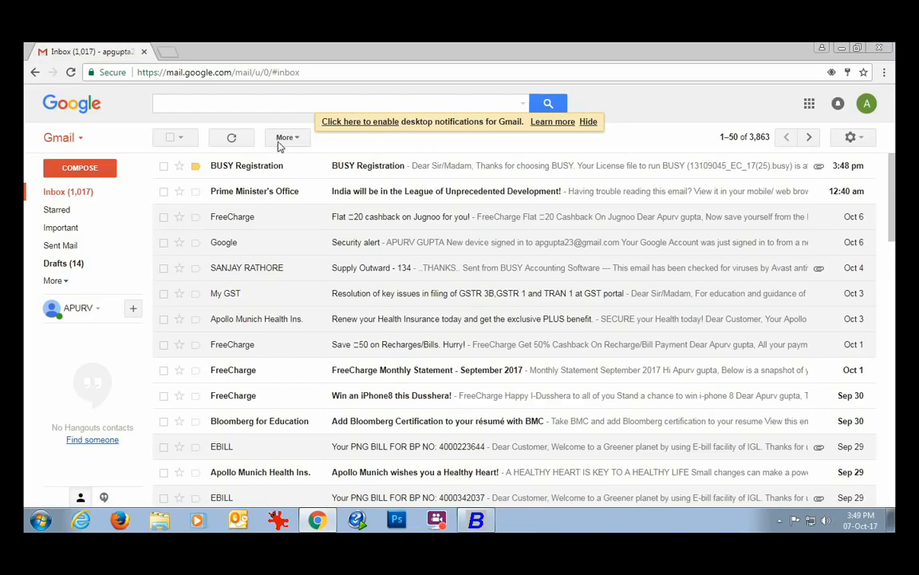
# Step: Open the BUSY Registration e-mail and download its 1 KB .busy license attachment
pyautogui.click(371, 166)
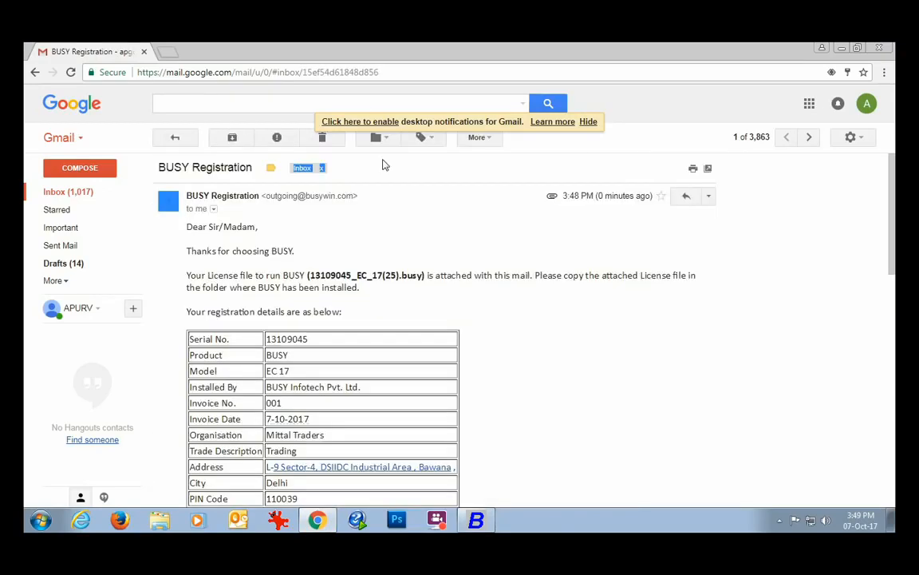
pyautogui.scroll(-1, 489, 261)
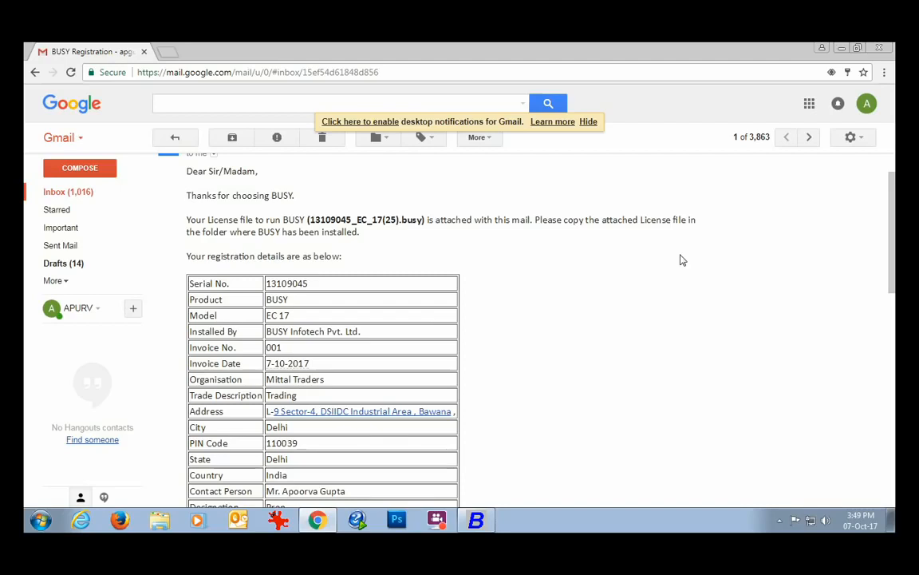
pyautogui.moveTo(889, 247); pyautogui.dragTo(888, 384)
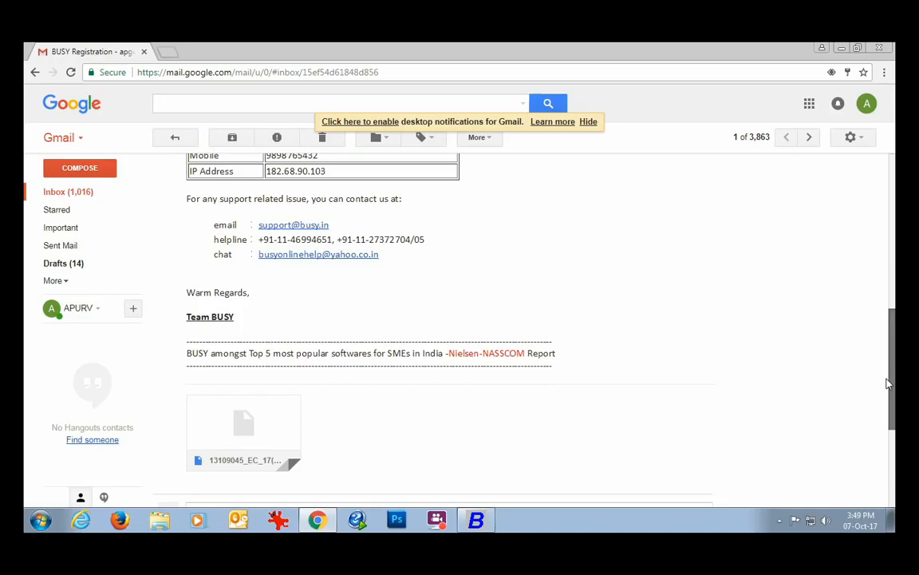
pyautogui.moveTo(889, 384); pyautogui.dragTo(886, 402)
pyautogui.moveTo(205, 404)
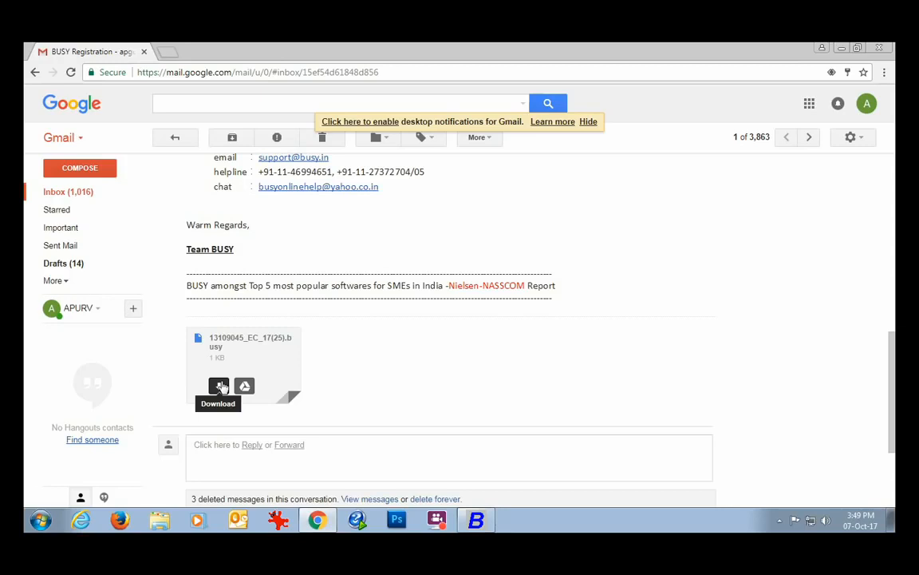
pyautogui.click(220, 386)
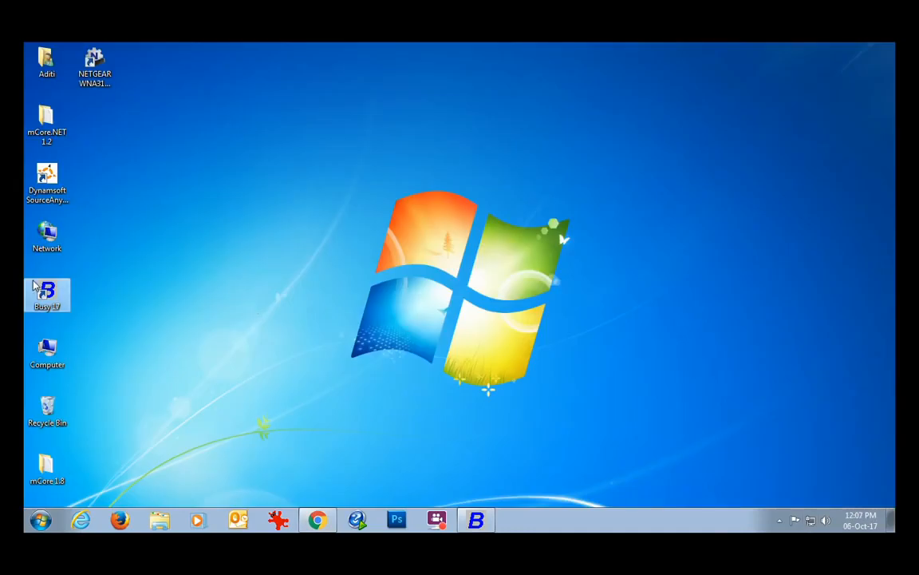
# Step: Copy the .busy license file from the Downloads folder
pyautogui.click(50, 352)
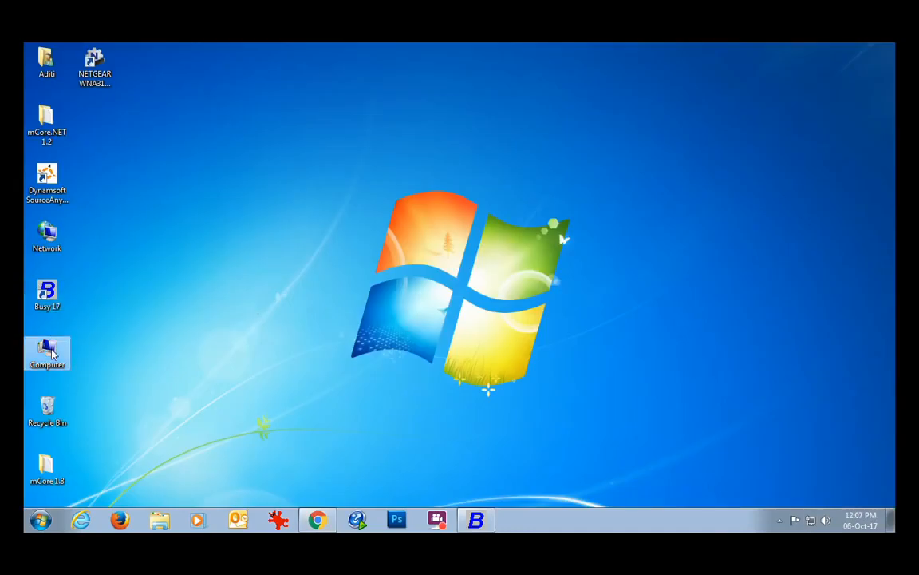
pyautogui.doubleClick(50, 352)
pyautogui.click(345, 191)
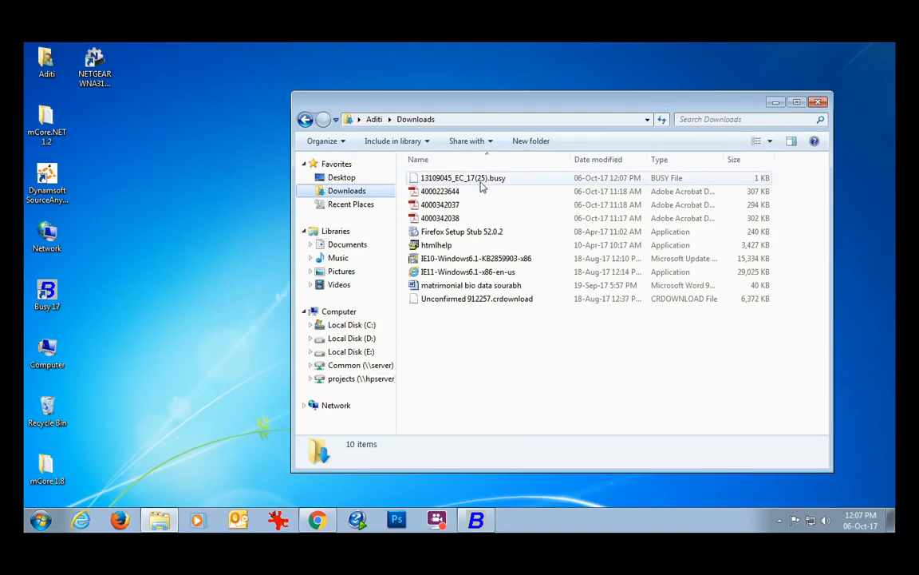
pyautogui.click(420, 179)
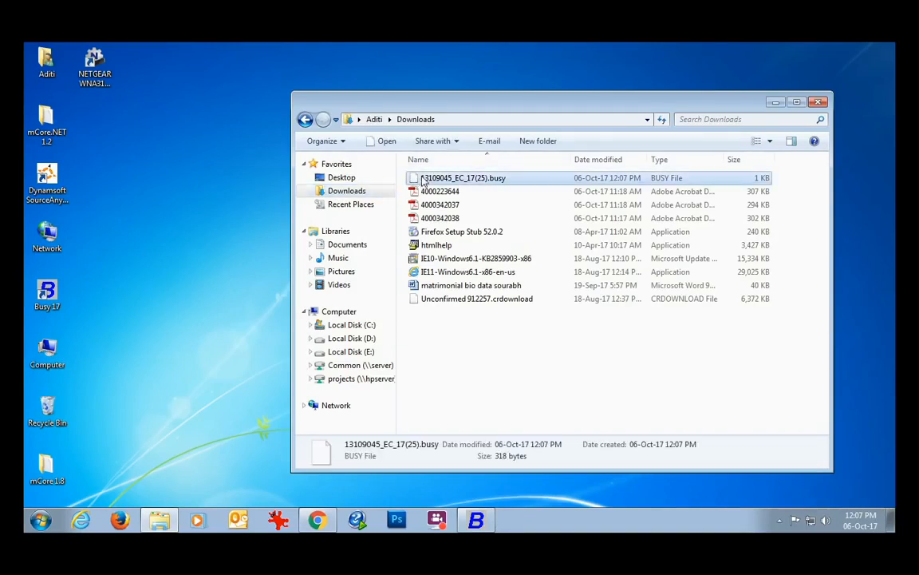
pyautogui.rightClick(422, 178)
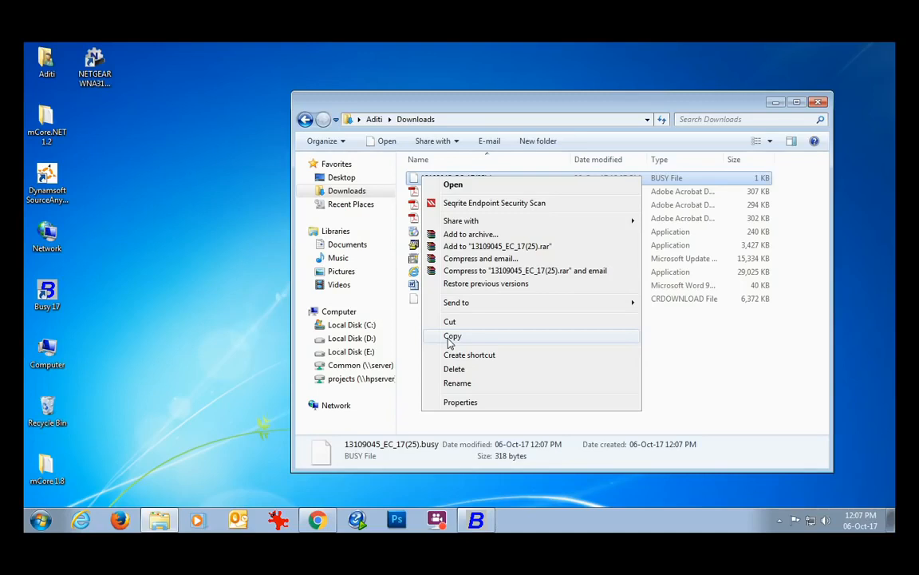
pyautogui.click(452, 337)
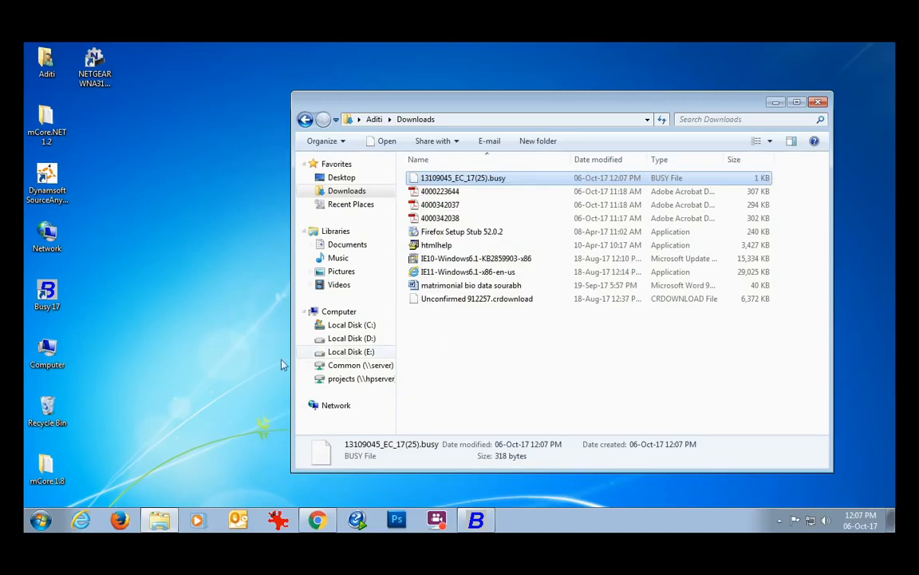
# Step: Paste the license file into C:\BusyWin and close the Explorer window
pyautogui.click(345, 325)
pyautogui.doubleClick(447, 180)
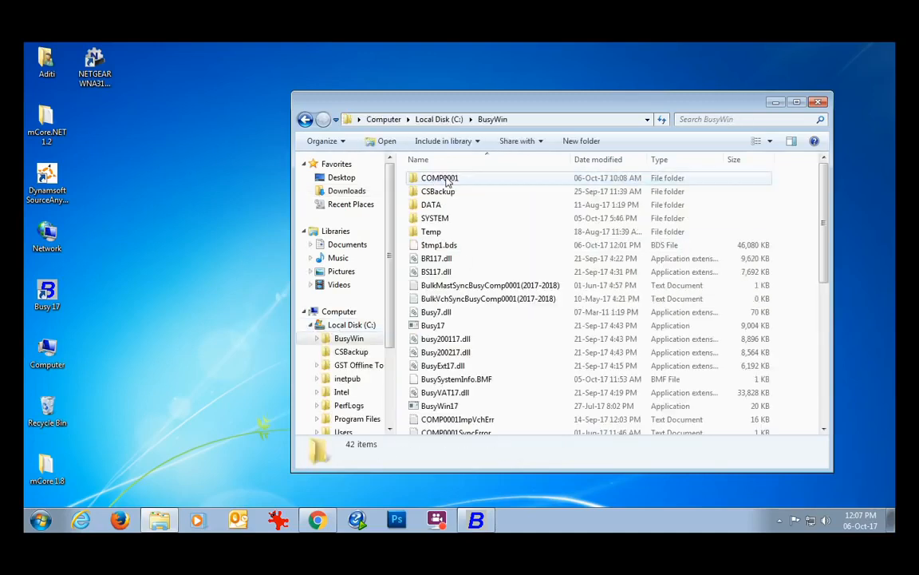
pyautogui.rightClick(763, 183)
pyautogui.click(791, 270)
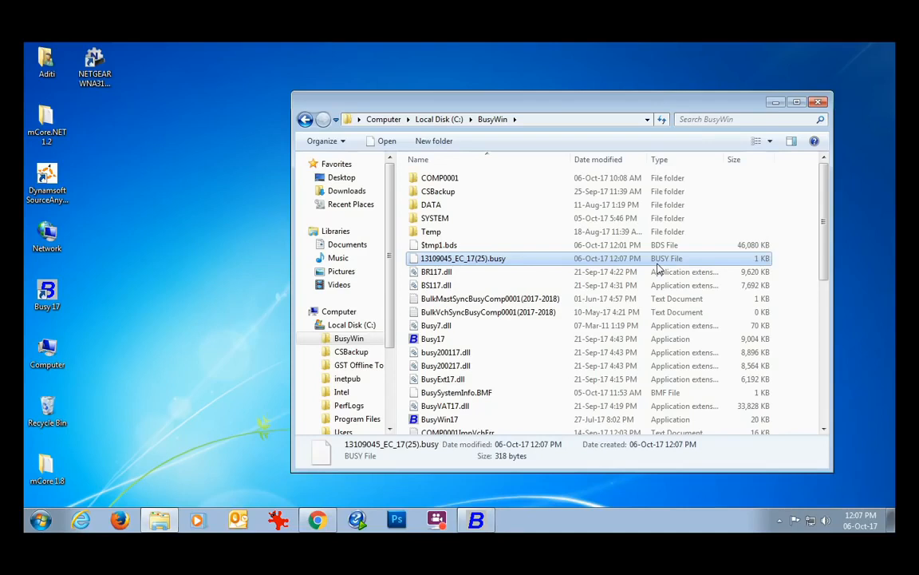
pyautogui.click(818, 101)
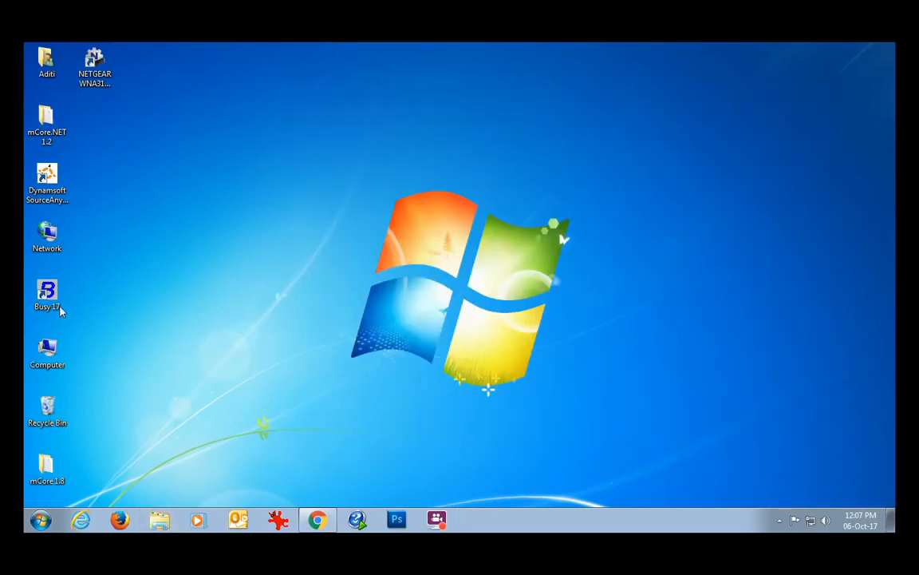
# Step: Launch Busy 17 and acknowledge the valid SoftLock Enterprise Edition notice
pyautogui.doubleClick(47, 297)
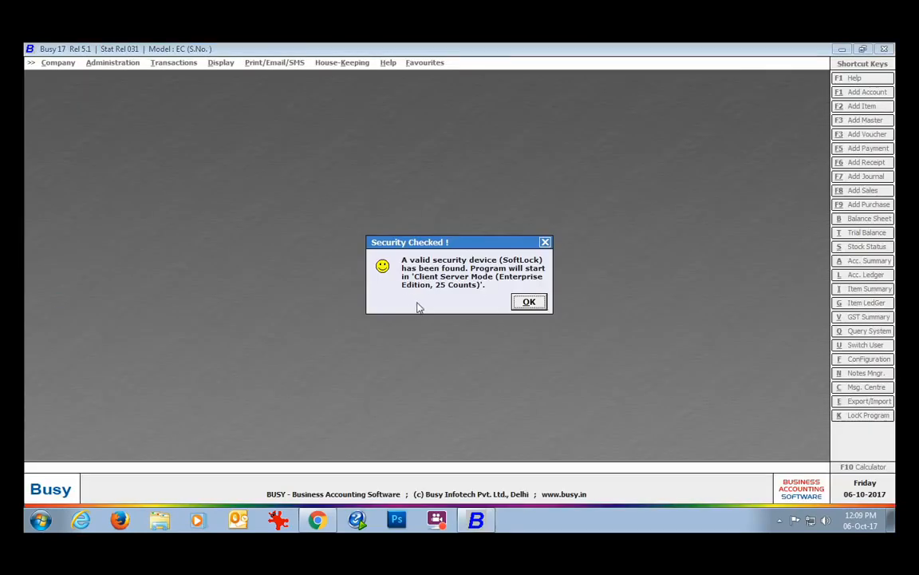
pyautogui.click(541, 305)
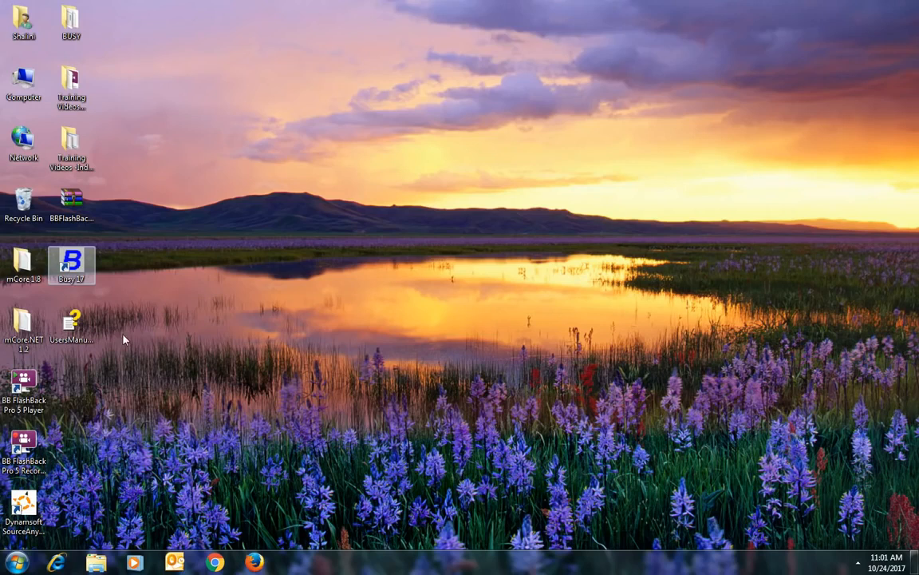
# Step: Generate BusySystemInfo.BMF via License Management > Generate System Info, confirming creation of the file
pyautogui.doubleClick(73, 264)
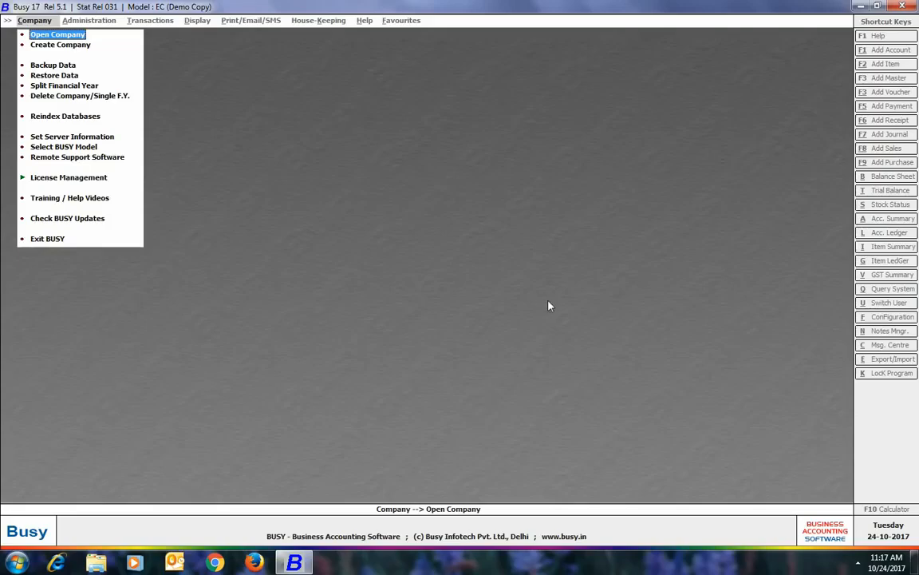
pyautogui.click(106, 178)
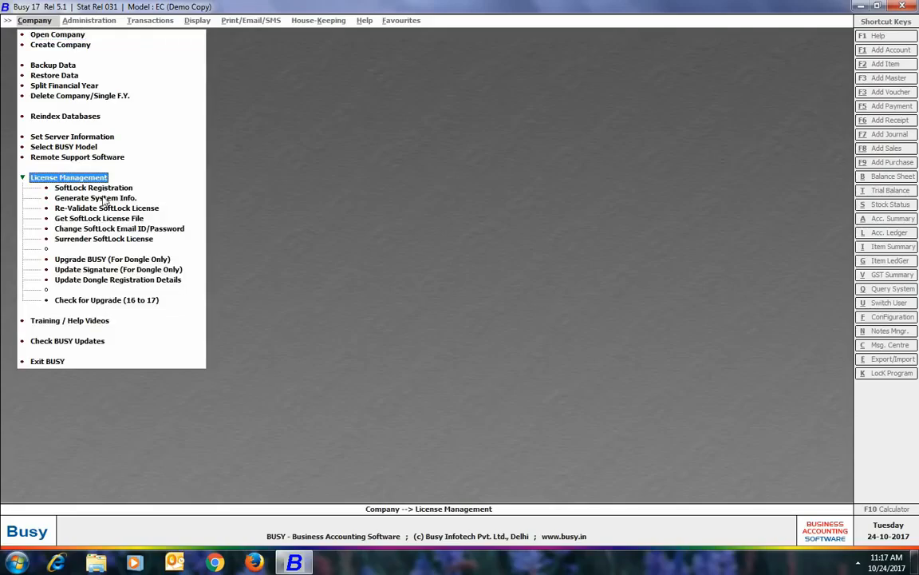
pyautogui.click(100, 198)
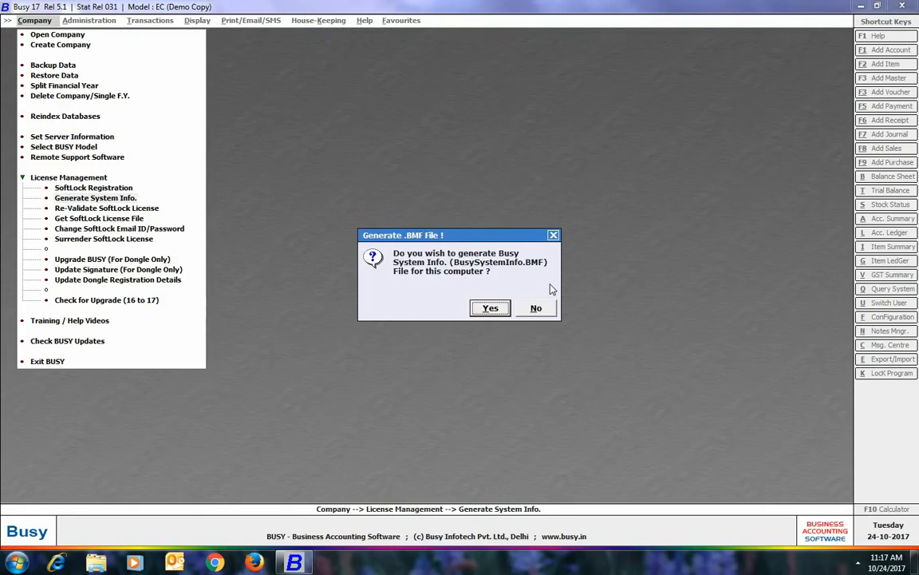
pyautogui.click(490, 308)
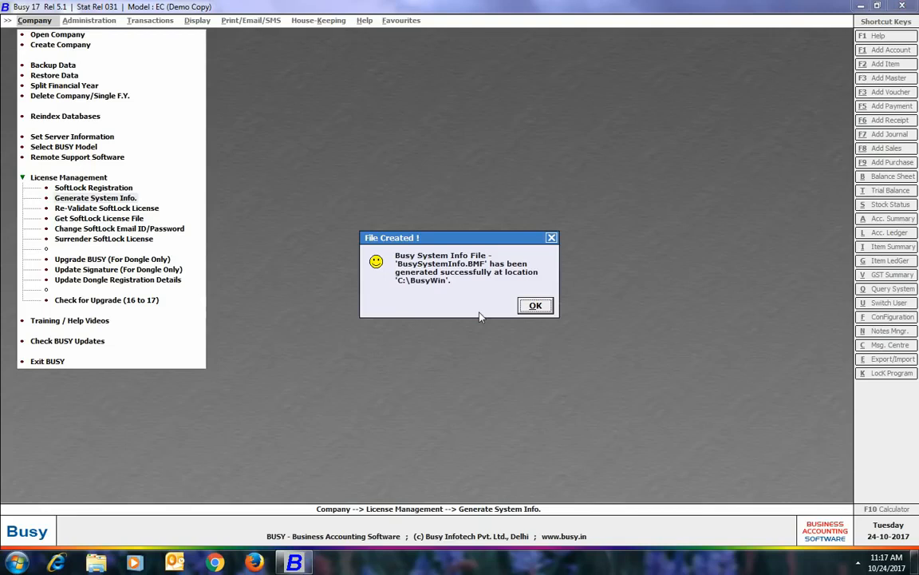
pyautogui.click(534, 306)
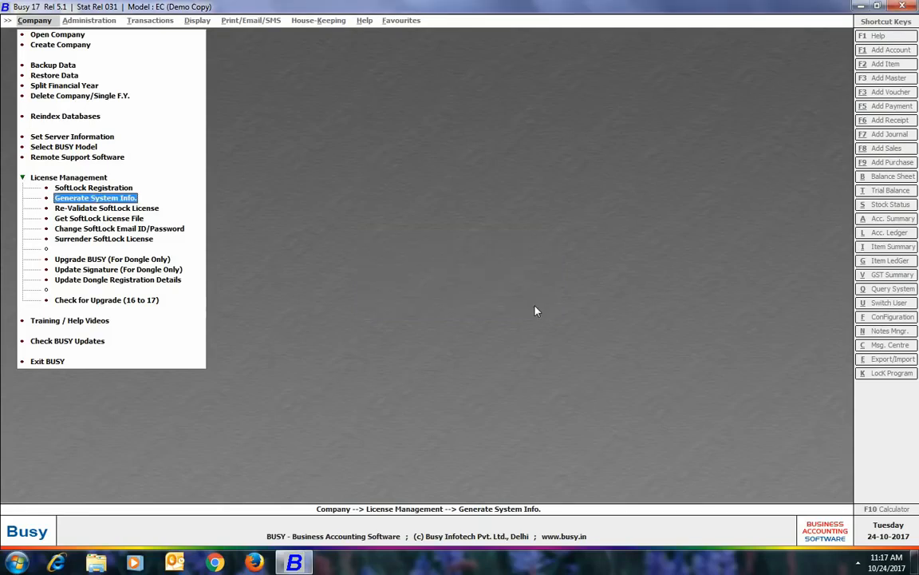
pyautogui.click(914, 563)
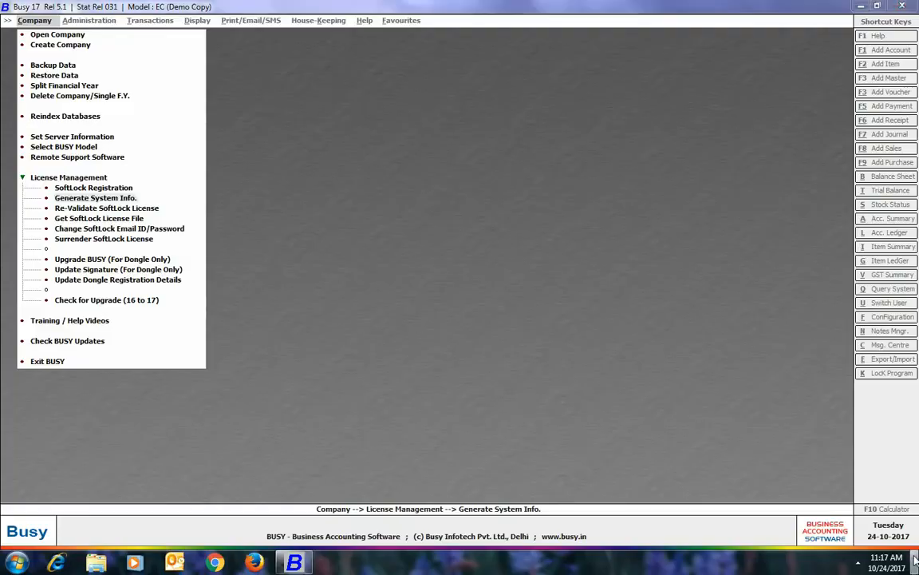
pyautogui.doubleClick(23, 86)
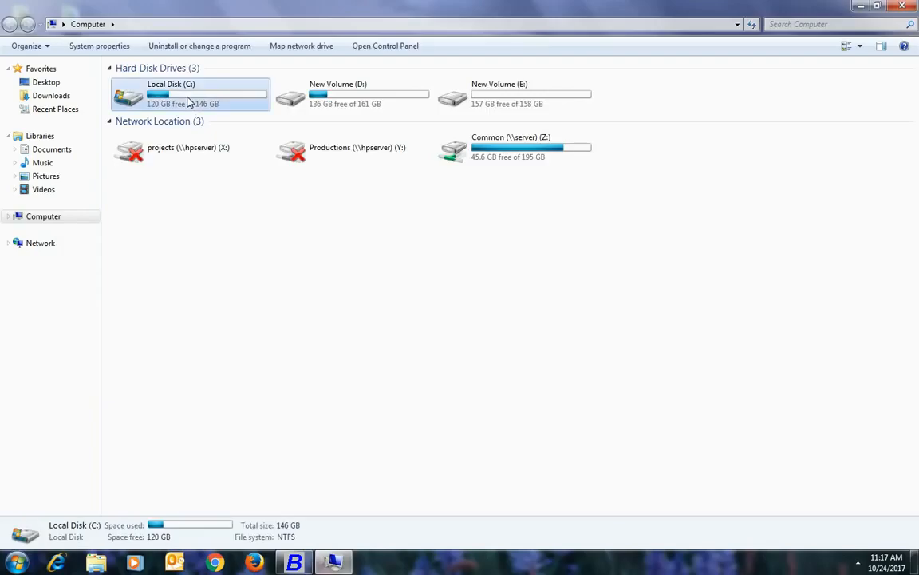
# Step: Browse to C:\BusyWin and copy BusySystemInfo.BMF
pyautogui.doubleClick(187, 96)
pyautogui.doubleClick(157, 86)
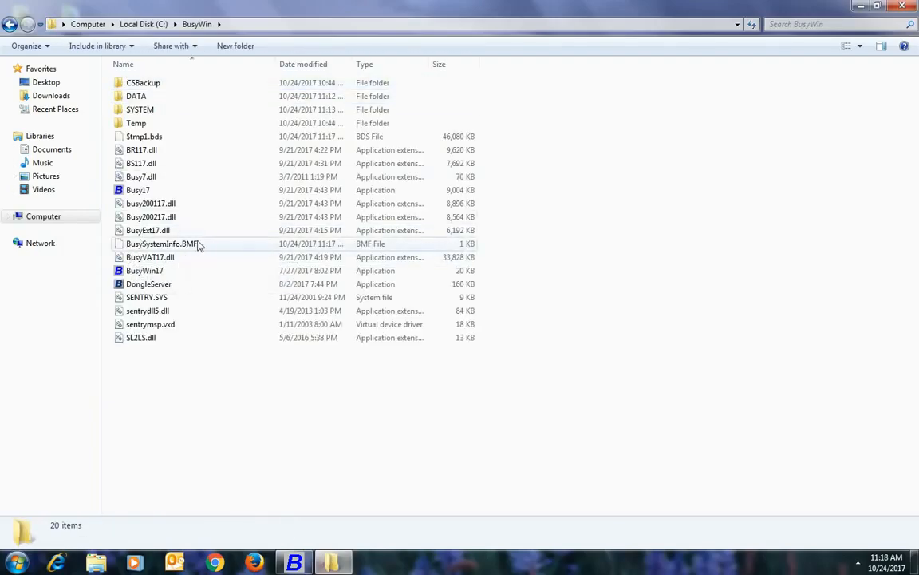
pyautogui.rightClick(130, 245)
pyautogui.click(165, 385)
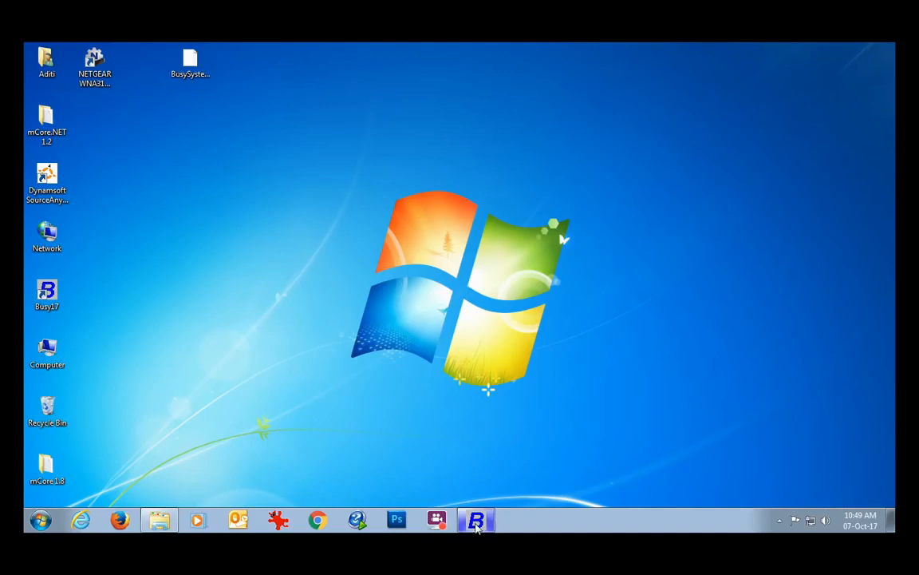
# Step: Restore Busy 17, open SoftLock Registration, and choose For Some Other Machine
pyautogui.click(476, 520)
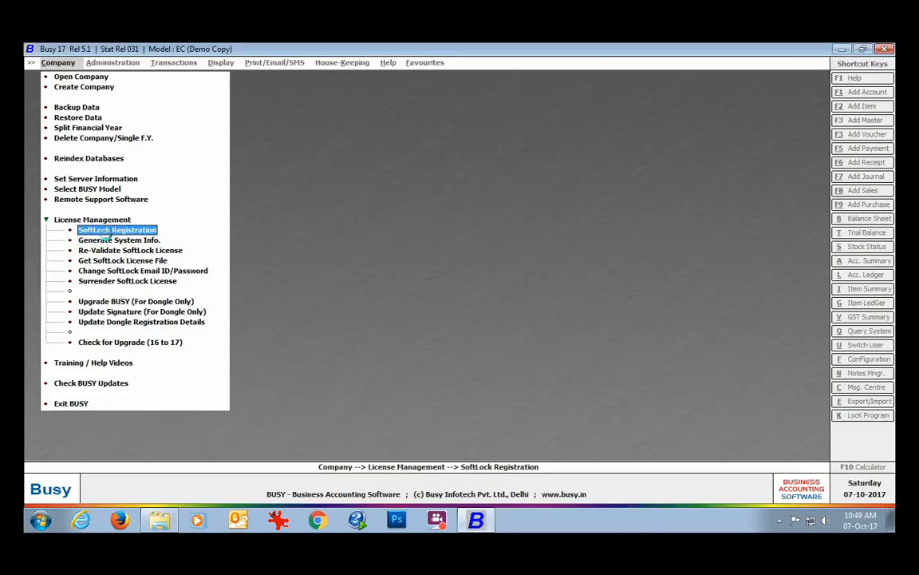
pyautogui.click(105, 231)
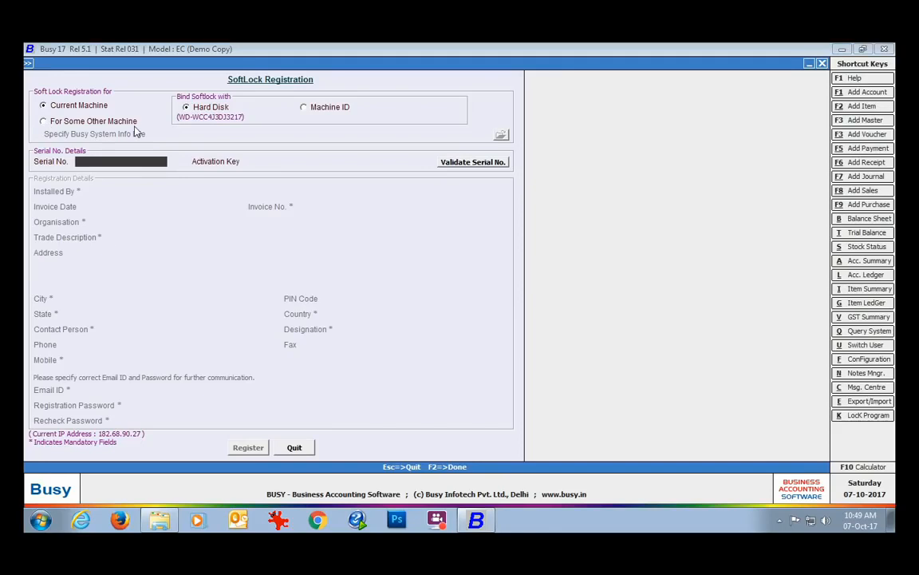
pyautogui.click(43, 119)
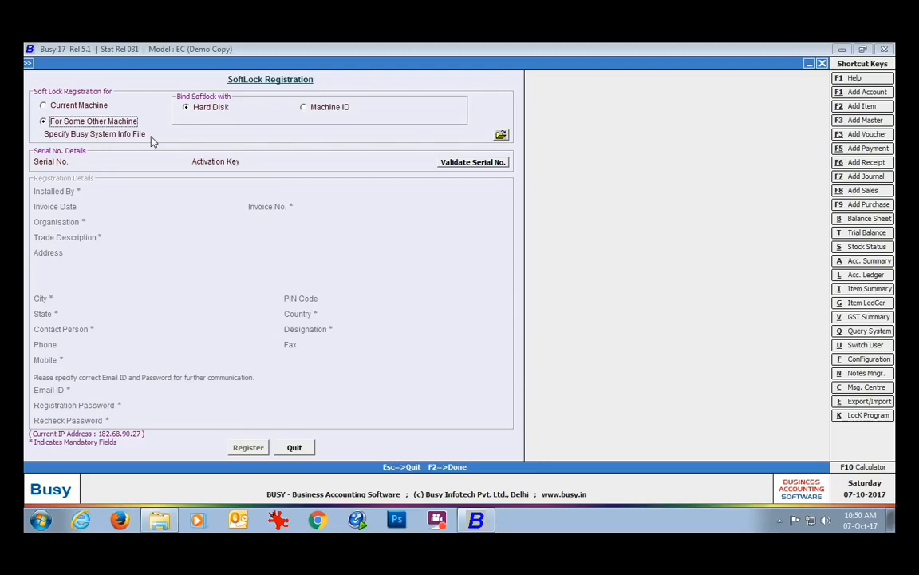
# Step: Specify Desktop's BusySystemInfo.BMF as the system info file in SoftLock Registration, then quit the form
pyautogui.click(500, 135)
pyautogui.click(75, 144)
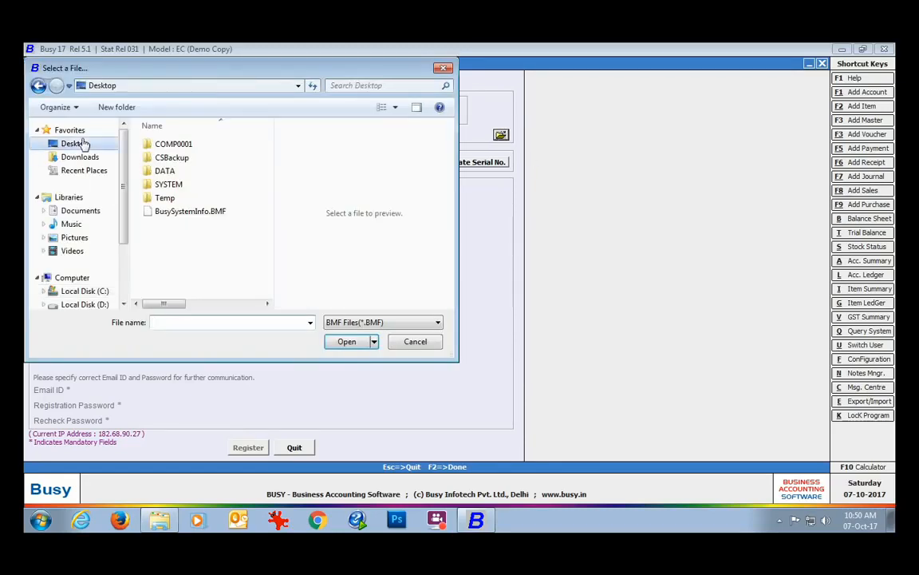
pyautogui.moveTo(269, 159); pyautogui.dragTo(274, 275)
pyautogui.click(192, 275)
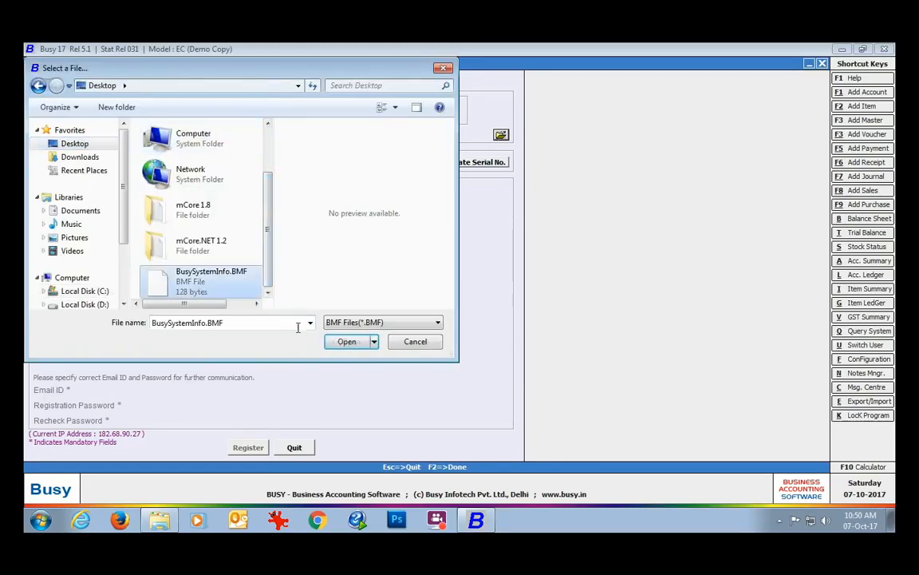
pyautogui.click(351, 341)
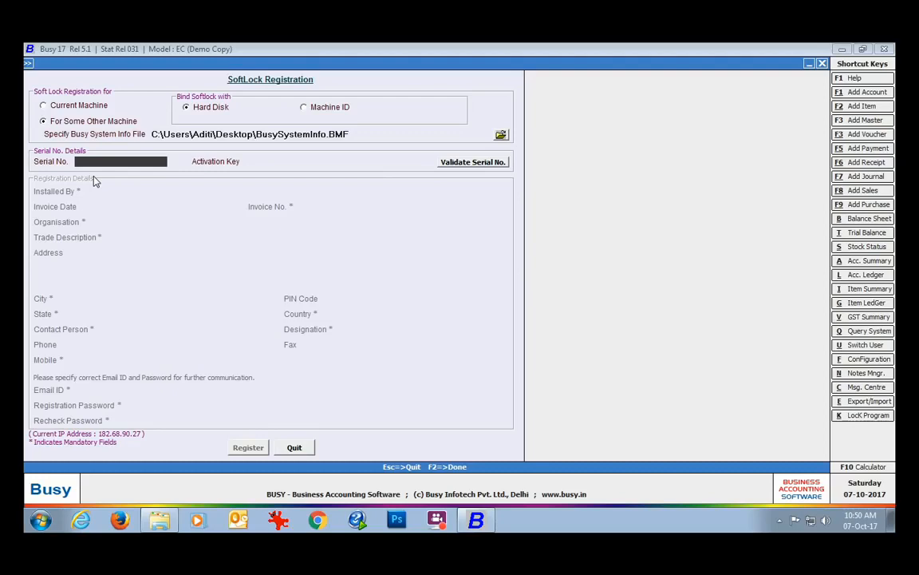
pyautogui.click(292, 446)
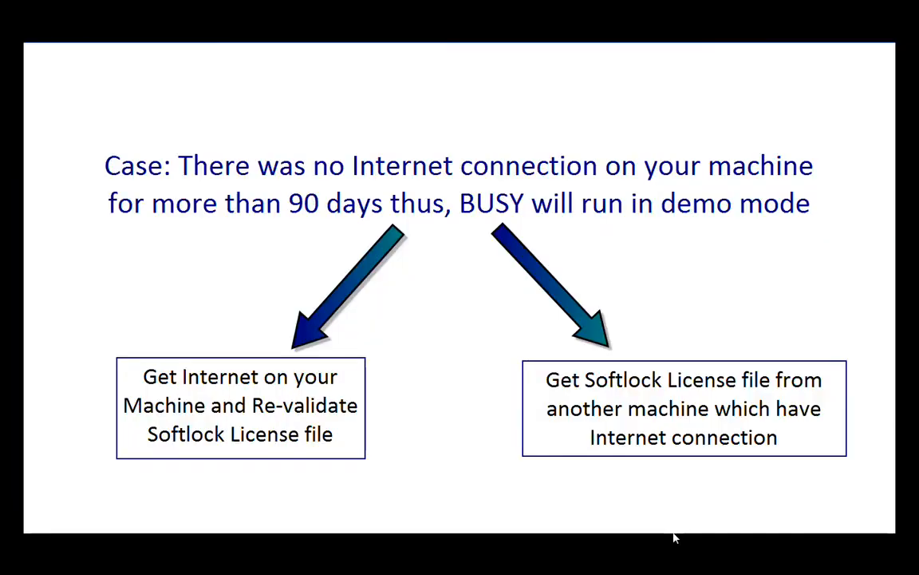
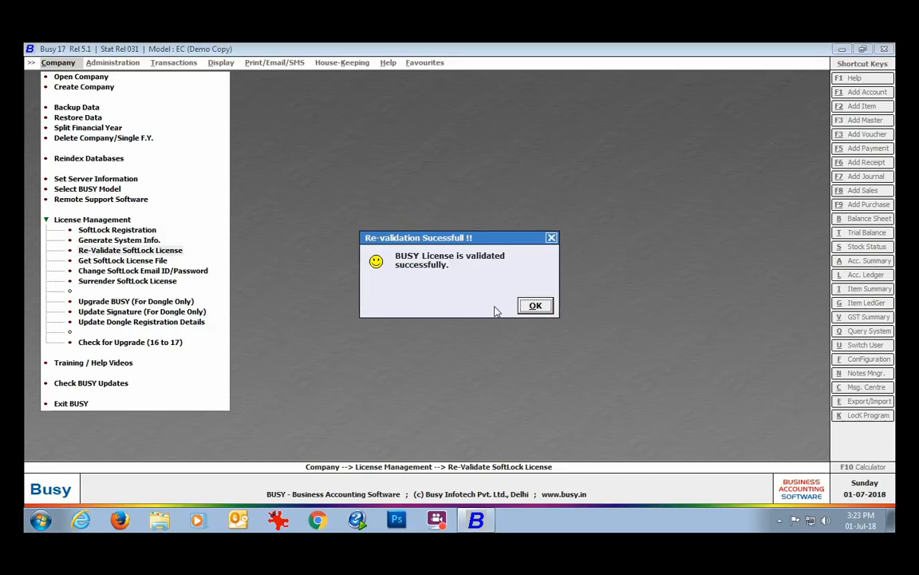
# Step: Dismiss the re-validation message, exit and relaunch Busy, and accept the valid SoftLock security check
pyautogui.click(530, 304)
pyautogui.click(71, 403)
pyautogui.doubleClick(44, 292)
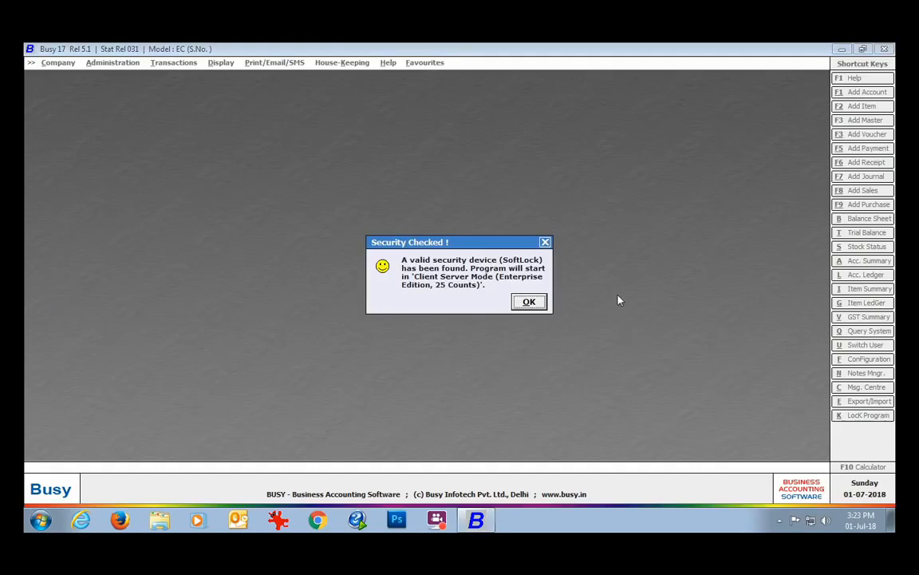
pyautogui.click(529, 302)
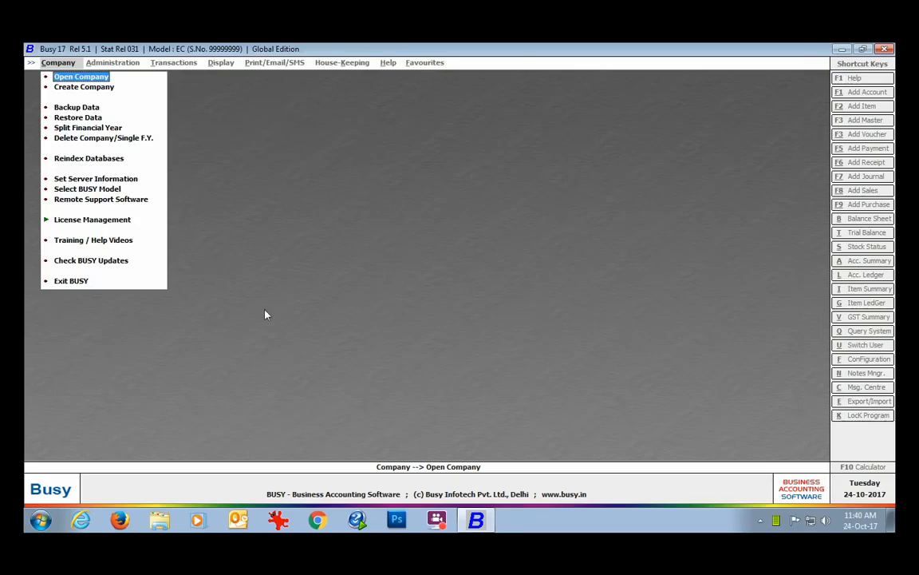
# Step: Request the SoftLock license file using the serial number, registered e-mail and registration password
pyautogui.click(89, 221)
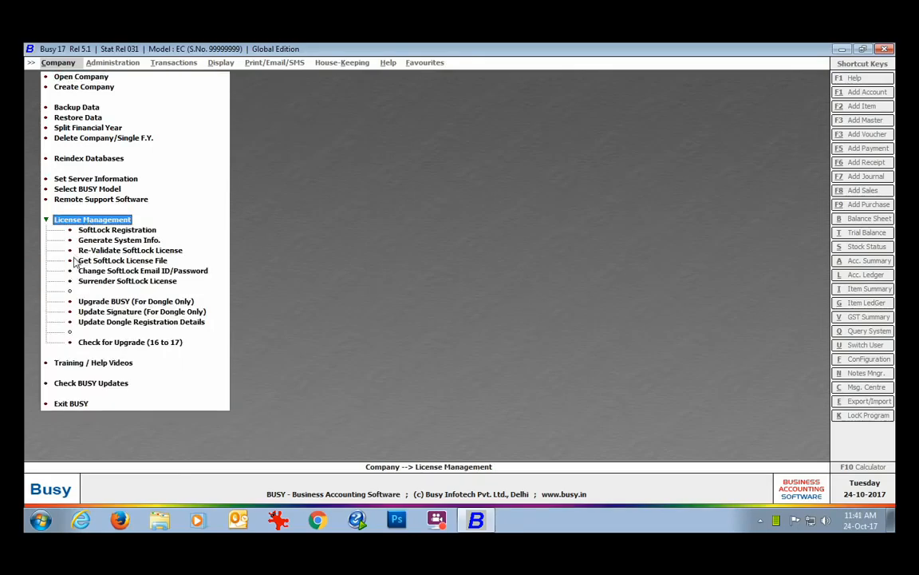
pyautogui.click(162, 262)
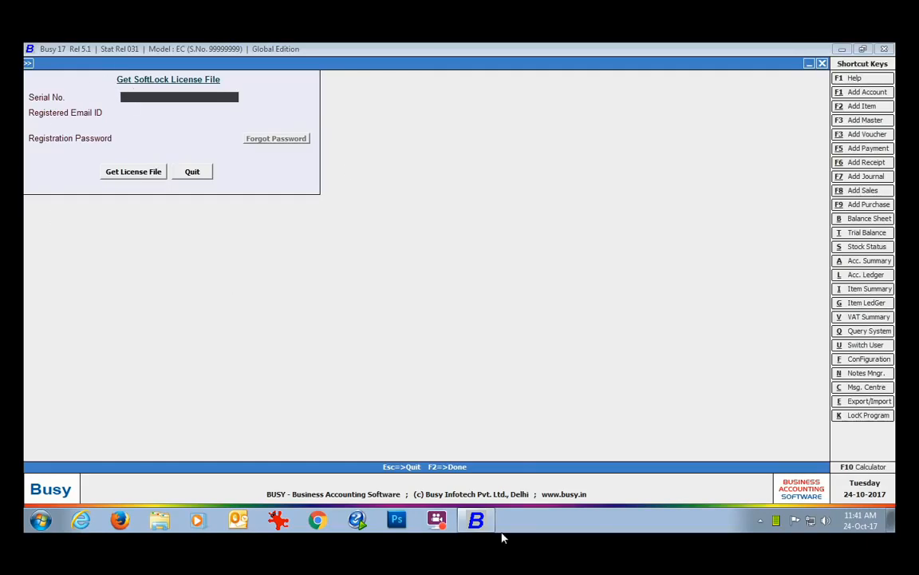
pyautogui.press('Return')
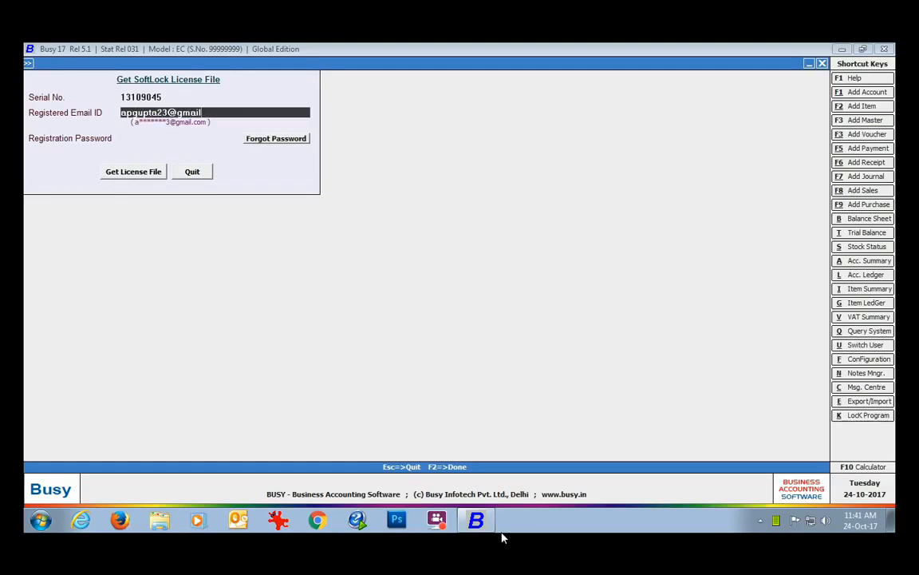
pyautogui.press('Return')
pyautogui.write('***')
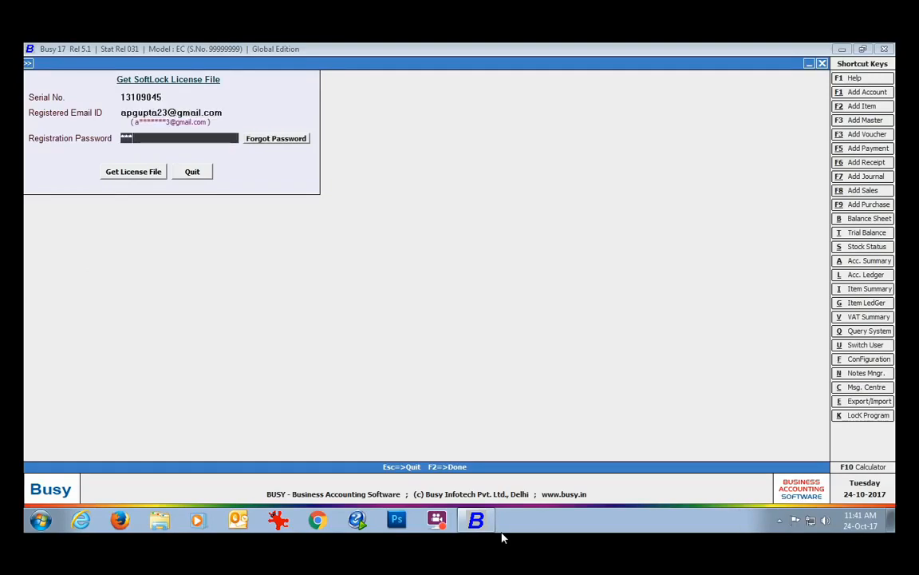
pyautogui.write('*****')
pyautogui.click(147, 173)
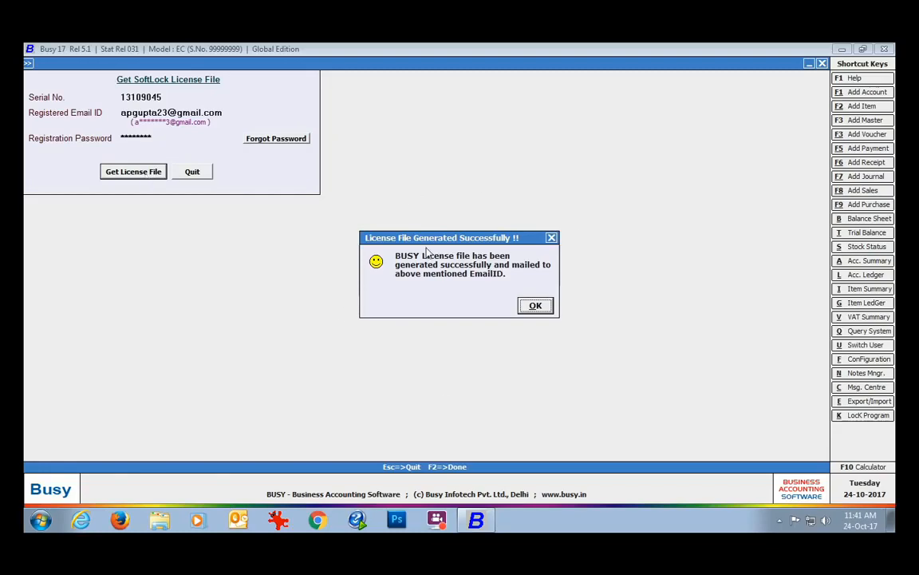
pyautogui.click(536, 306)
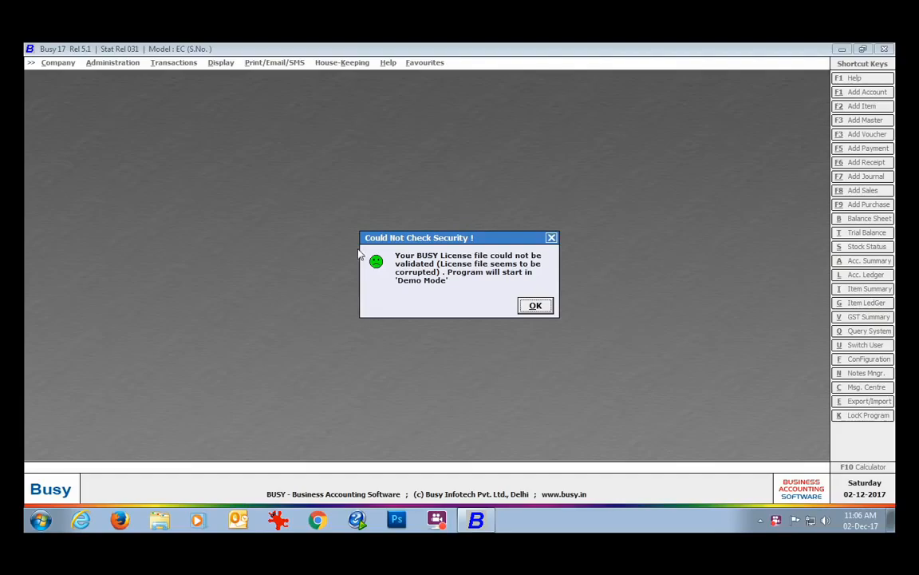
# Step: From Demo Mode, re-request the SoftLock license file with the serial number, registered e-mail and password
pyautogui.click(536, 306)
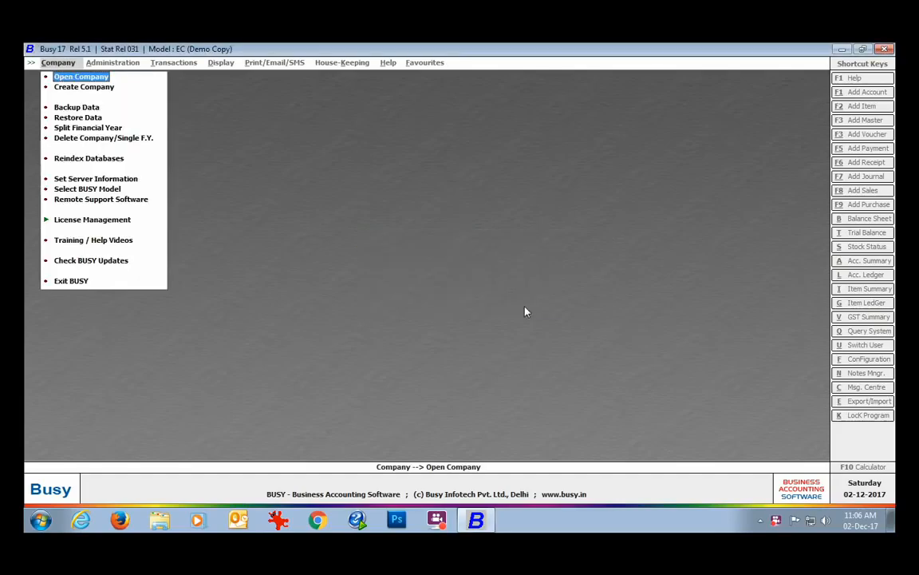
pyautogui.click(111, 224)
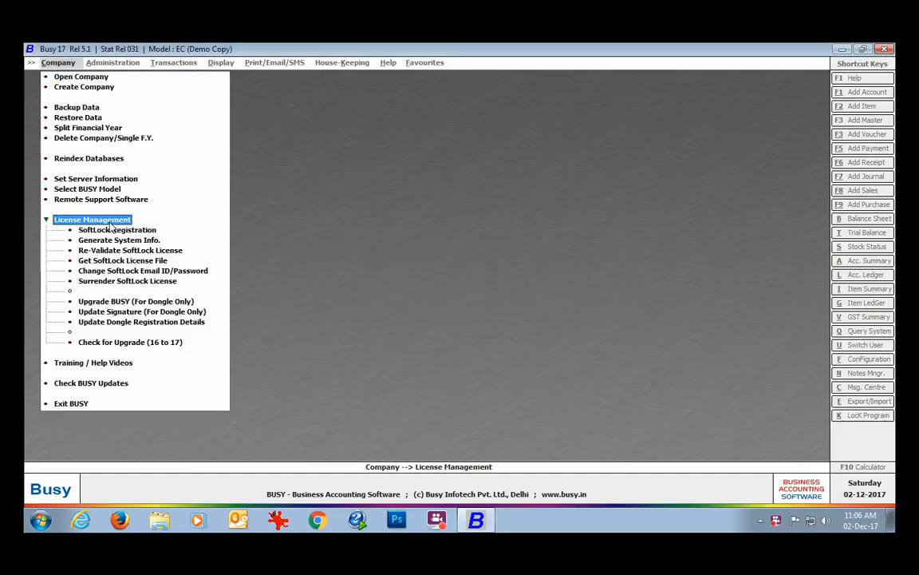
pyautogui.click(159, 261)
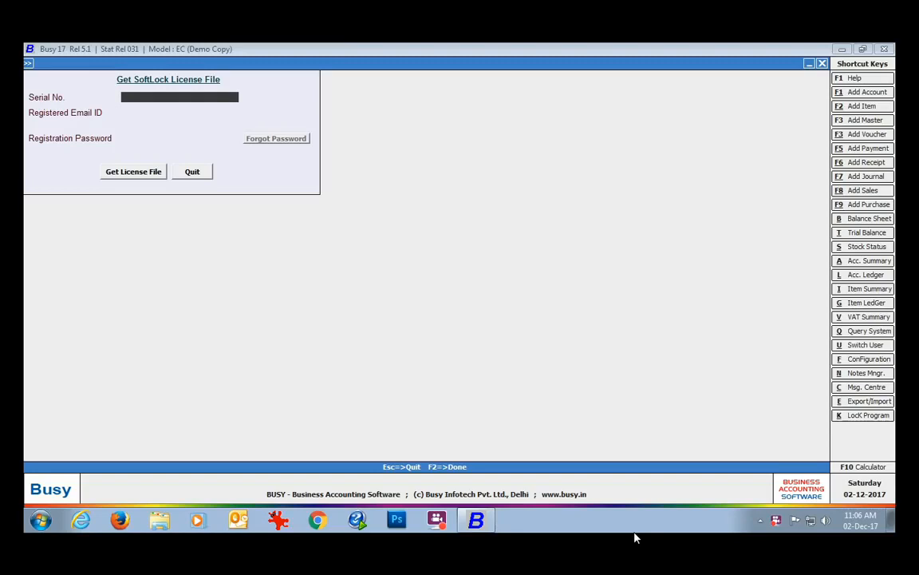
pyautogui.press('Return')
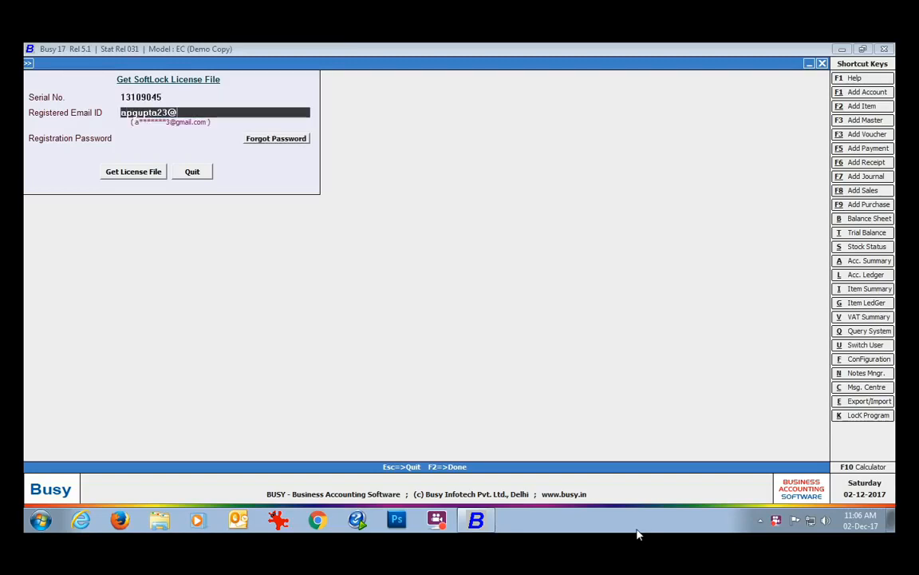
pyautogui.press('Return')
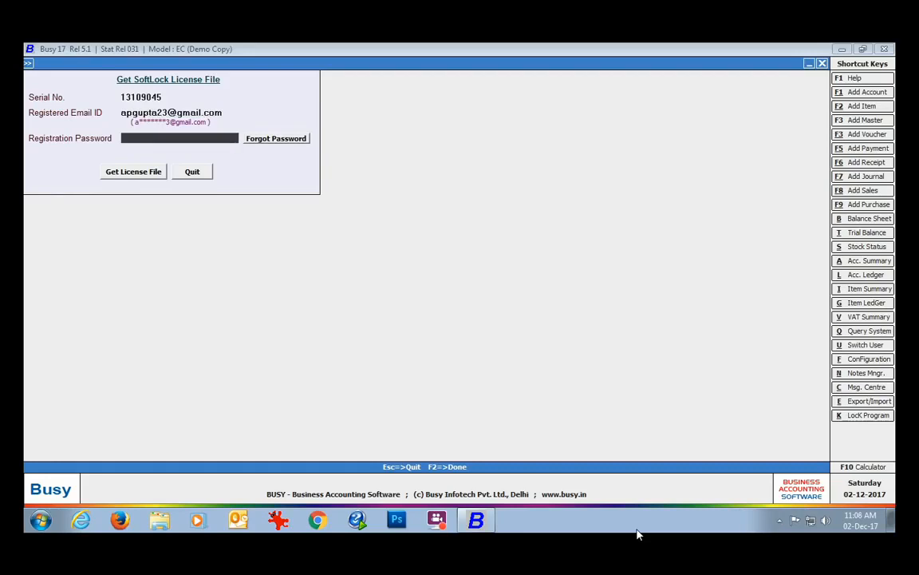
pyautogui.write('********')
pyautogui.click(121, 172)
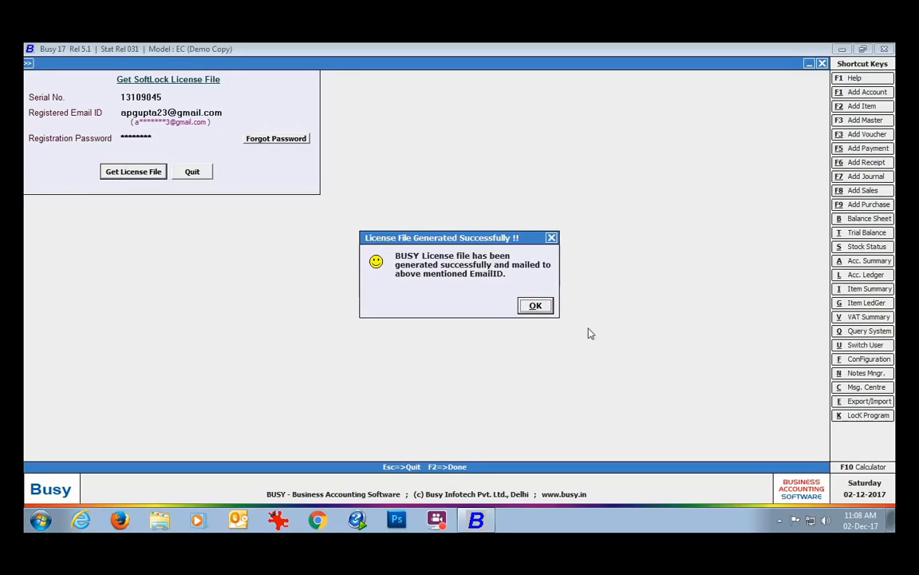
pyautogui.click(534, 307)
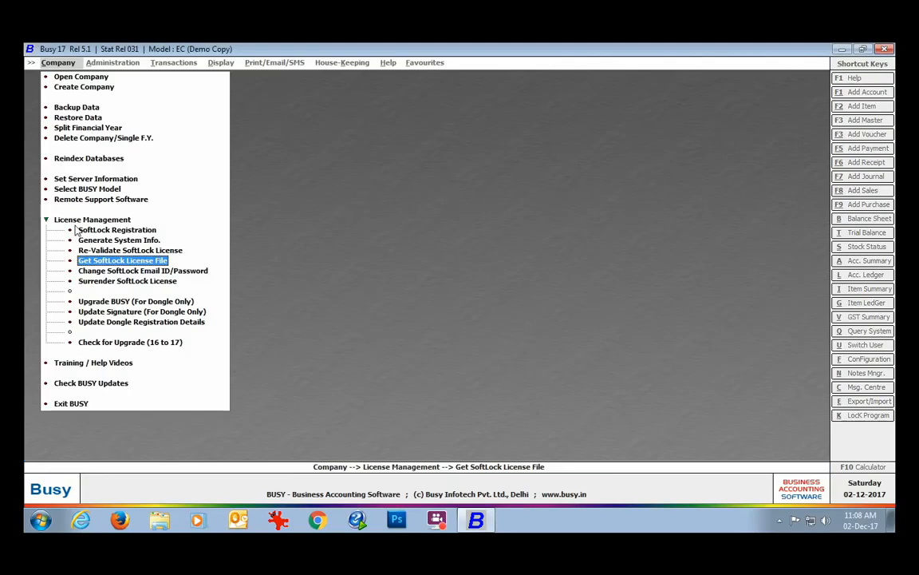
pyautogui.click(198, 270)
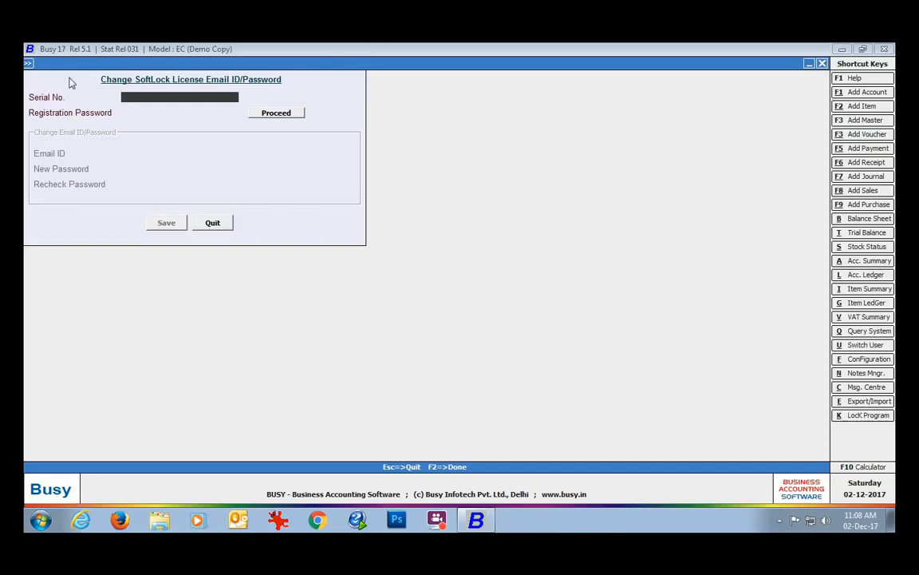
pyautogui.click(212, 224)
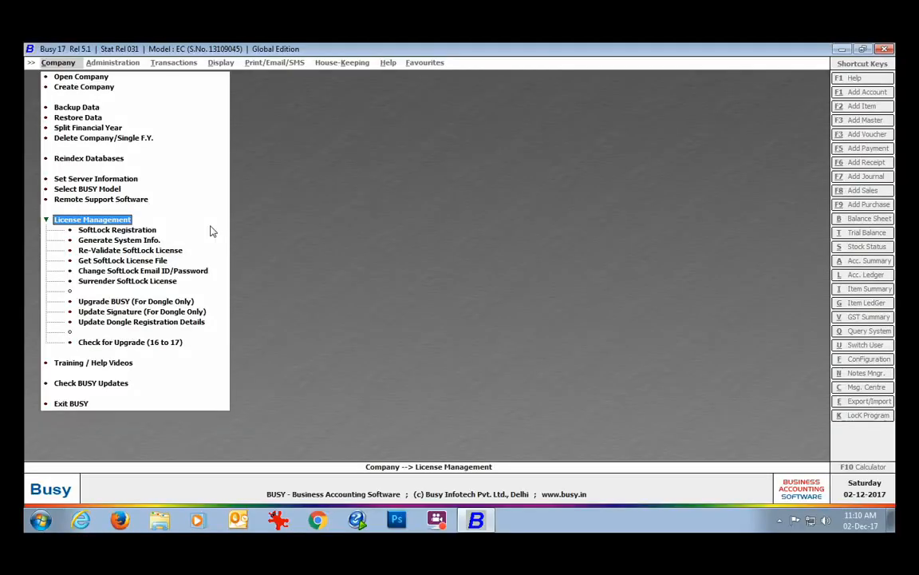
# Step: Start Surrender SoftLock License, accept the formatting warning, and enter the serial number
pyautogui.click(177, 284)
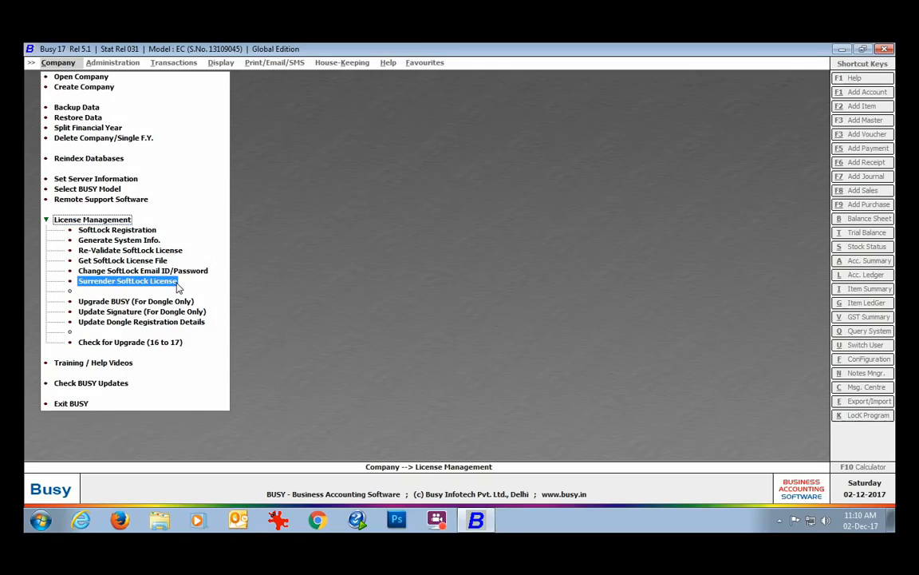
pyautogui.doubleClick(179, 287)
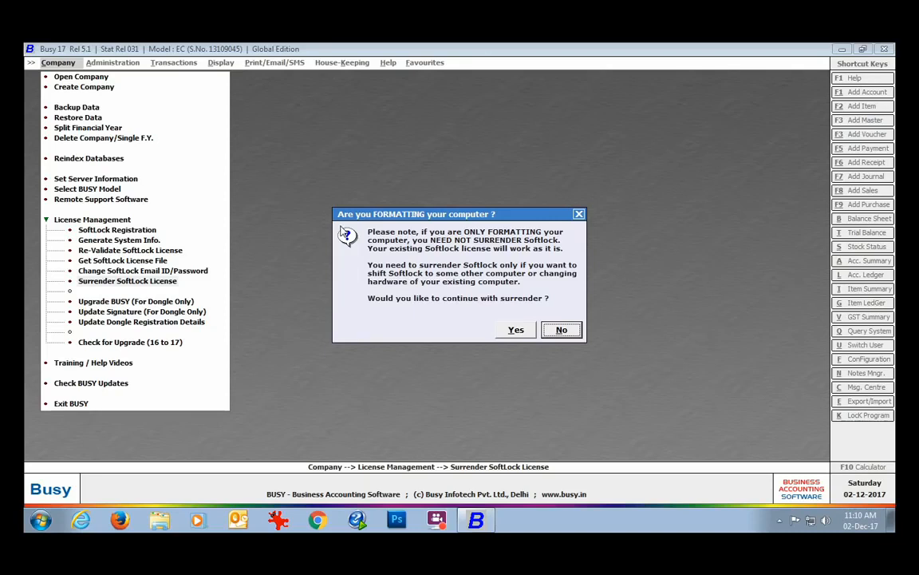
pyautogui.click(516, 330)
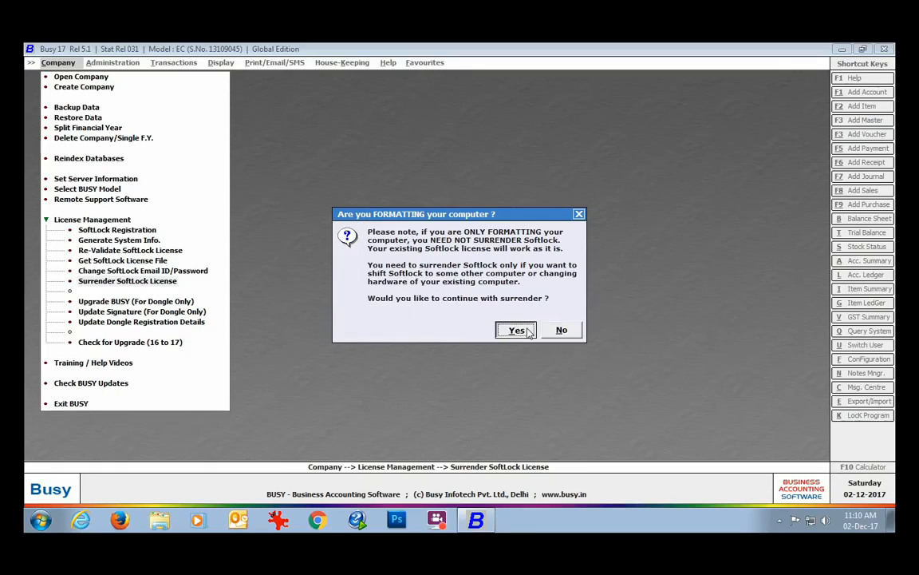
pyautogui.press('Return')
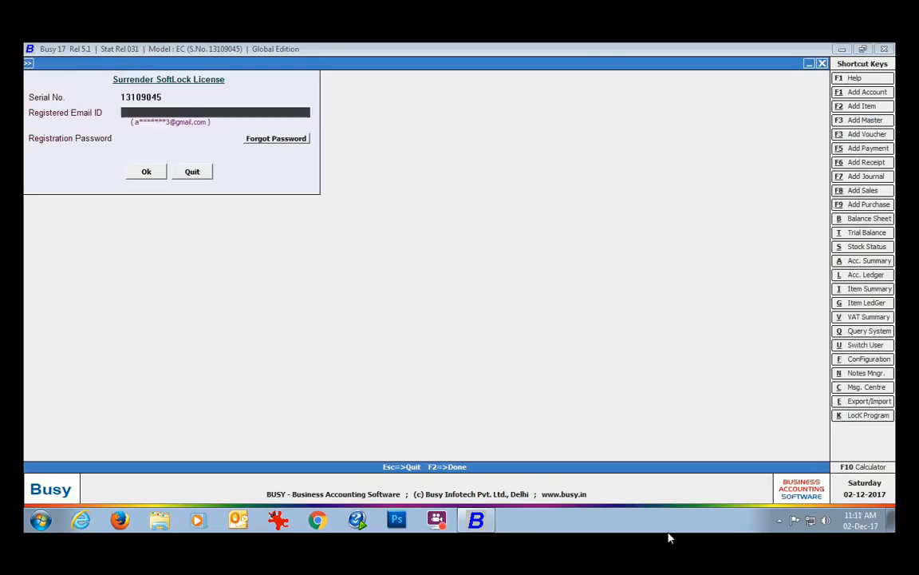
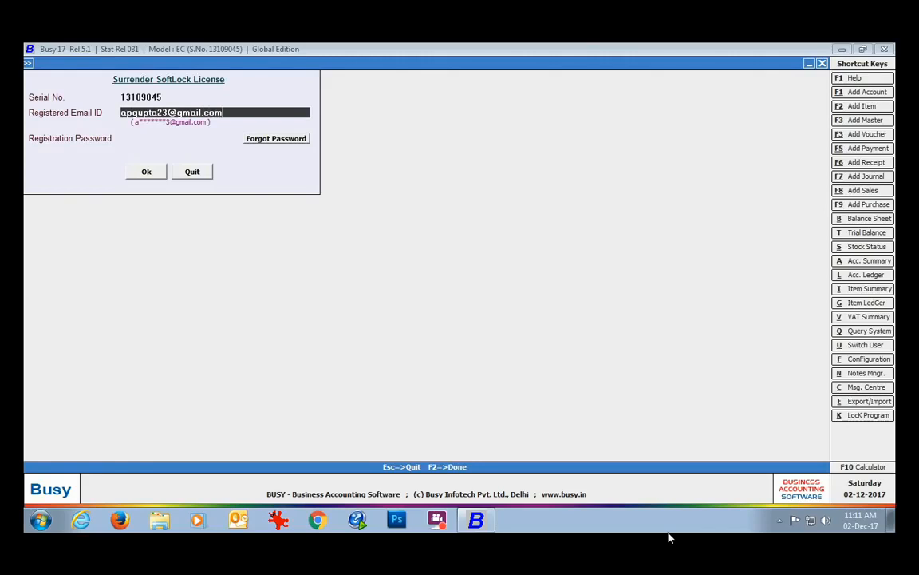
# Step: Submit the registered e-mail and password and confirm surrendering the SoftLock license
pyautogui.press('Return')
pyautogui.write('********')
pyautogui.click(146, 173)
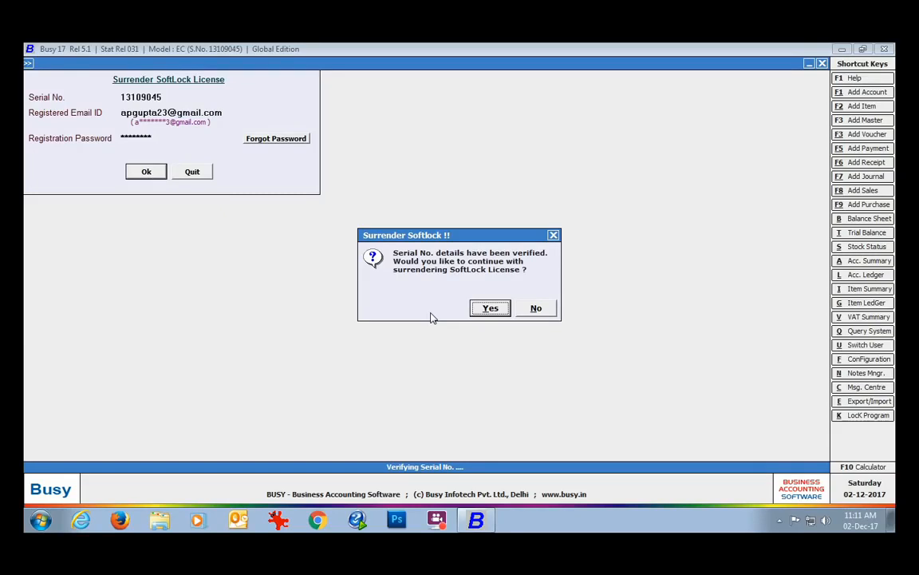
pyautogui.click(490, 310)
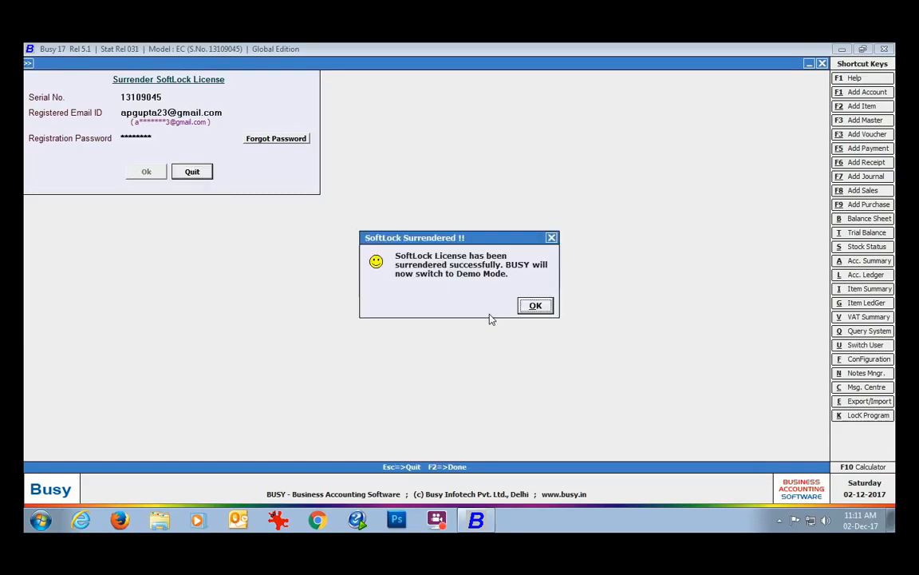
pyautogui.click(534, 306)
# Step: Exit Busy, then expand License Management and choose the SoftLock registration option
pyautogui.click(110, 407)
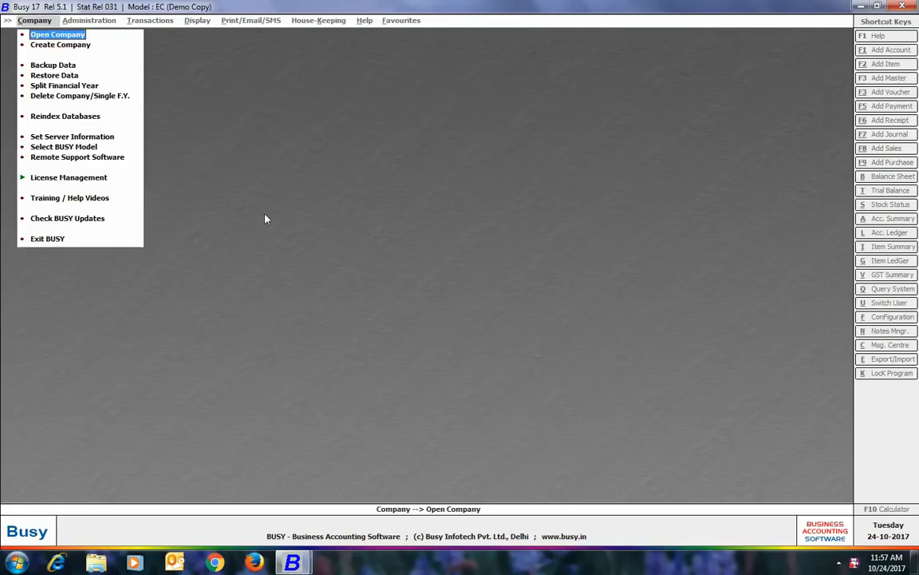
pyautogui.click(80, 180)
pyautogui.click(79, 190)
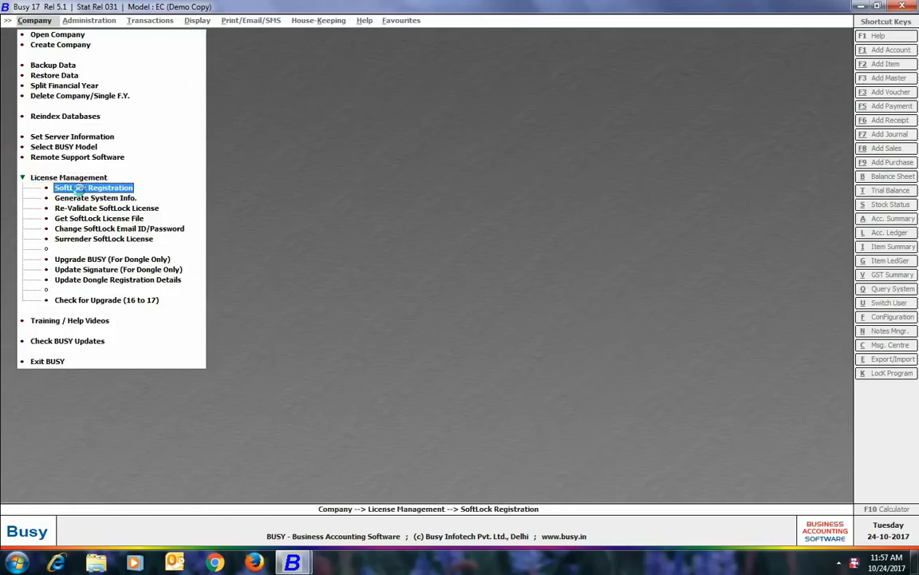